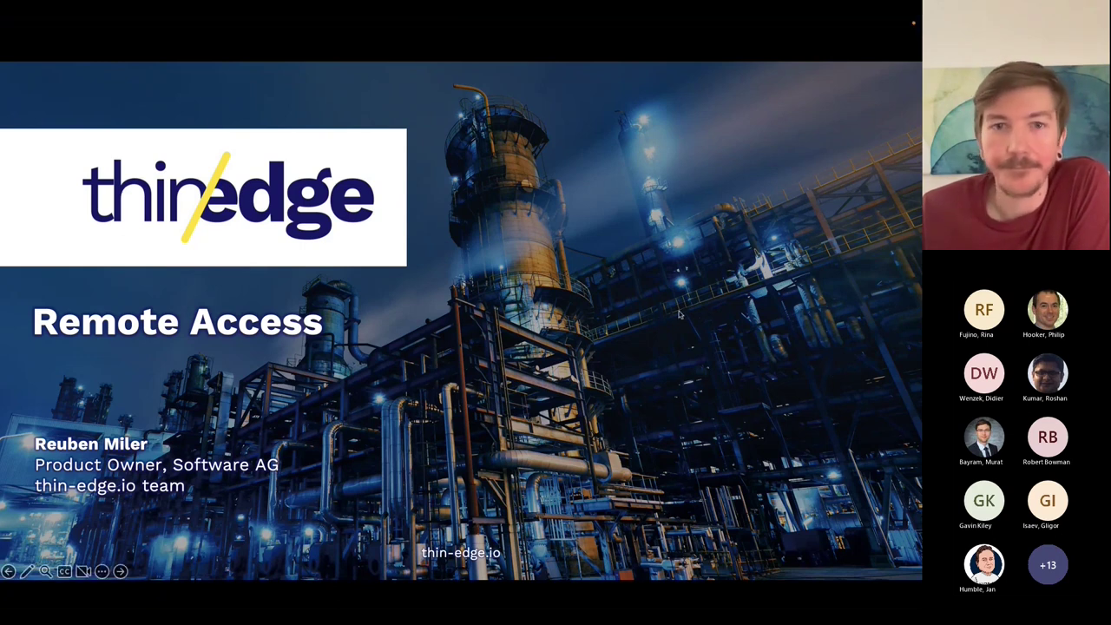
Advance the slide show from the Remote Access title to the 'Why does it matter?' slide
left_click(332, 415)
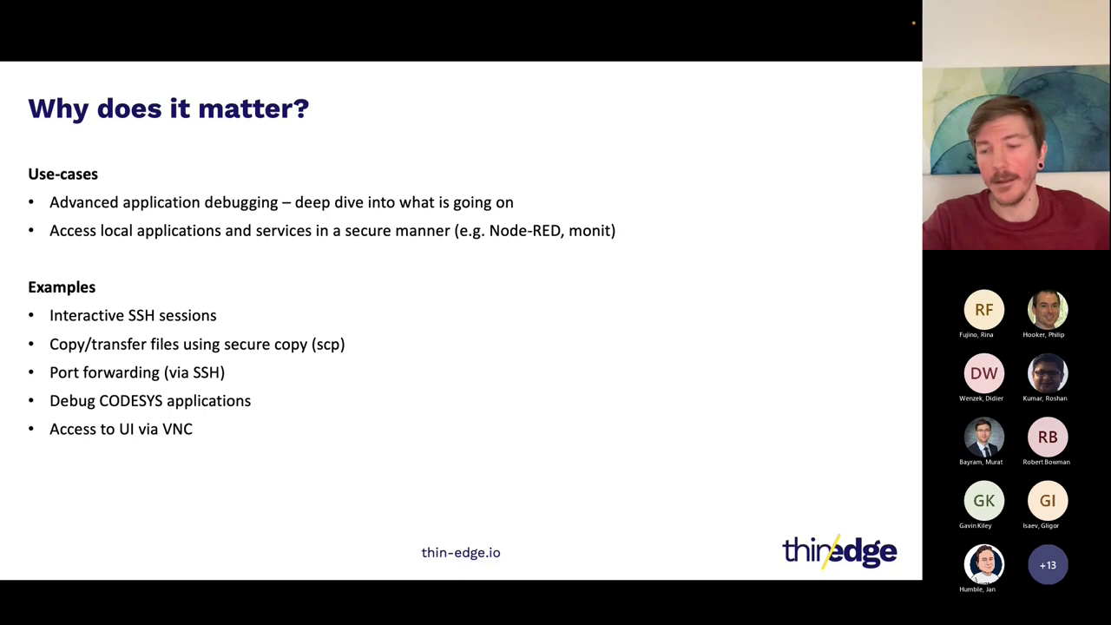
Advance to the Demo slide and exit the slide show into the editing view
key("Right")
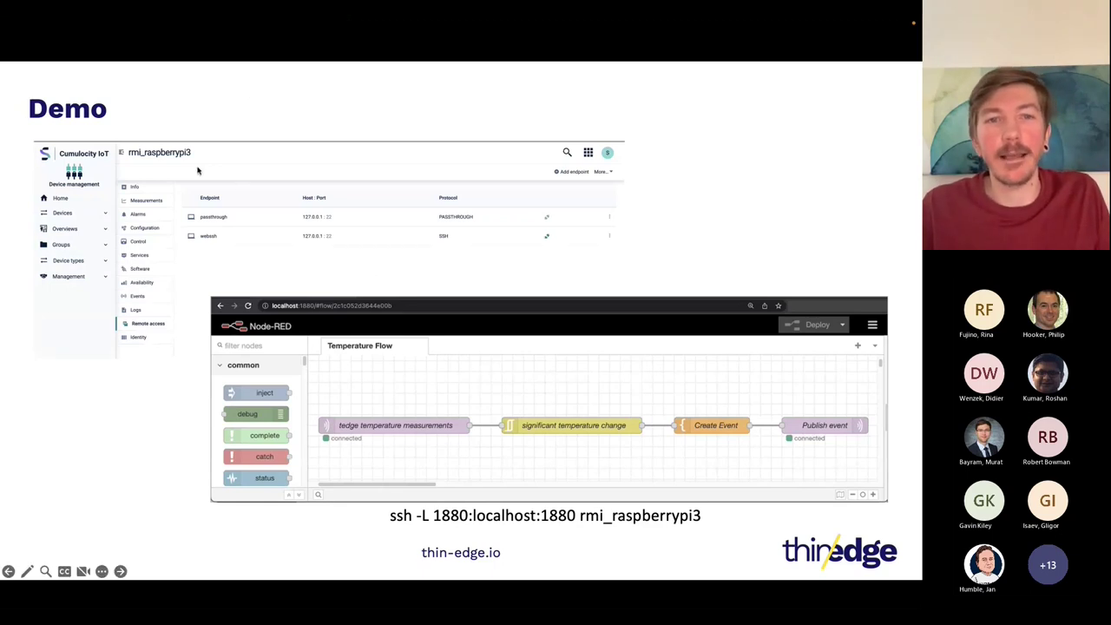
key("Escape")
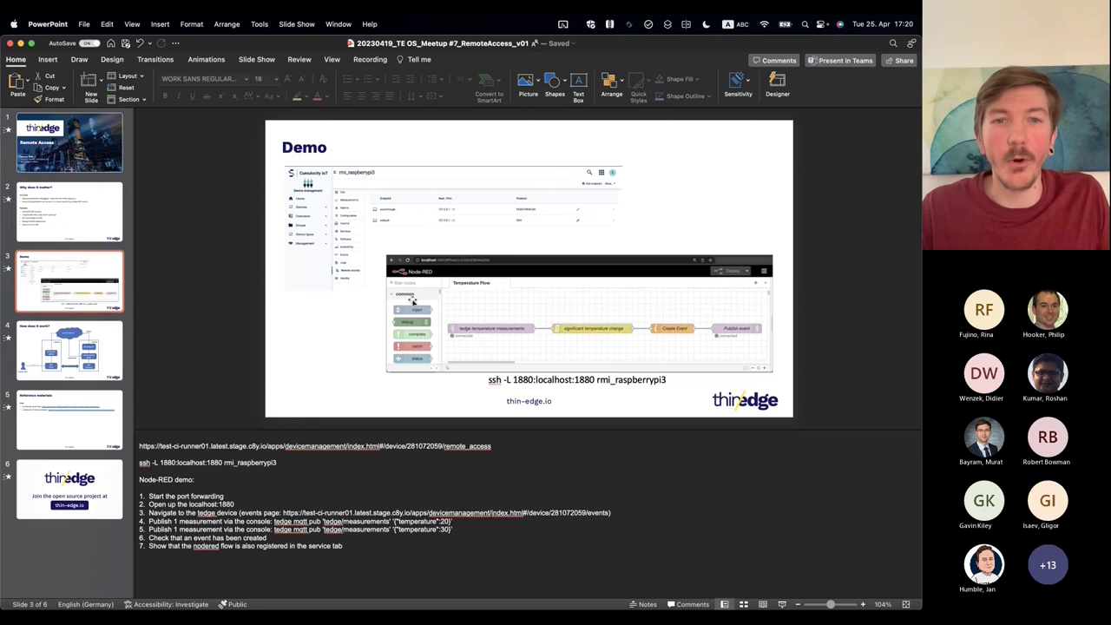
key("super+Tab")
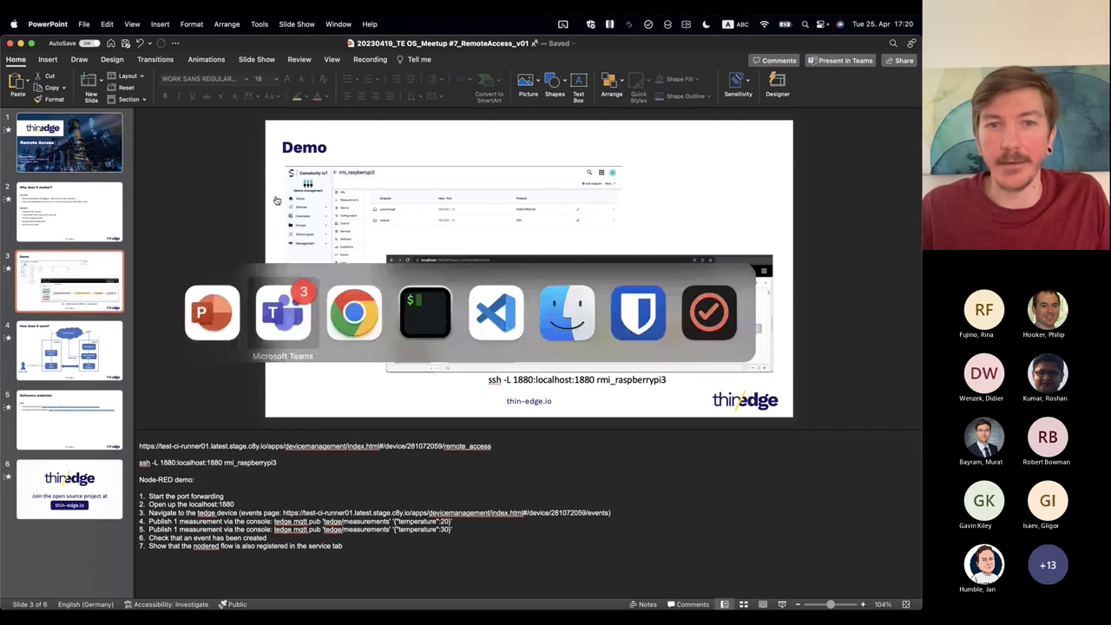
In iTerm2, highlight the ssh -L and 1880:localhost:1880 parts, then paste rmi_raspberrypi3 into the command
key("super+Tab")
key("super+Tab")
key("super+Tab")
key("super+Tab")
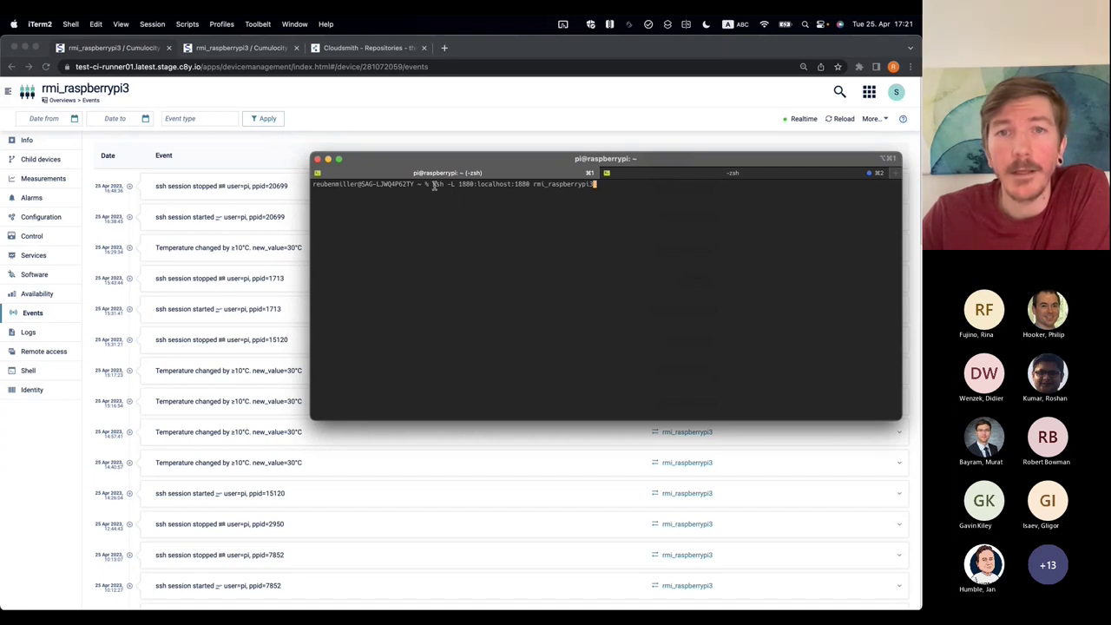
left_click_drag(431, 184, 454, 184)
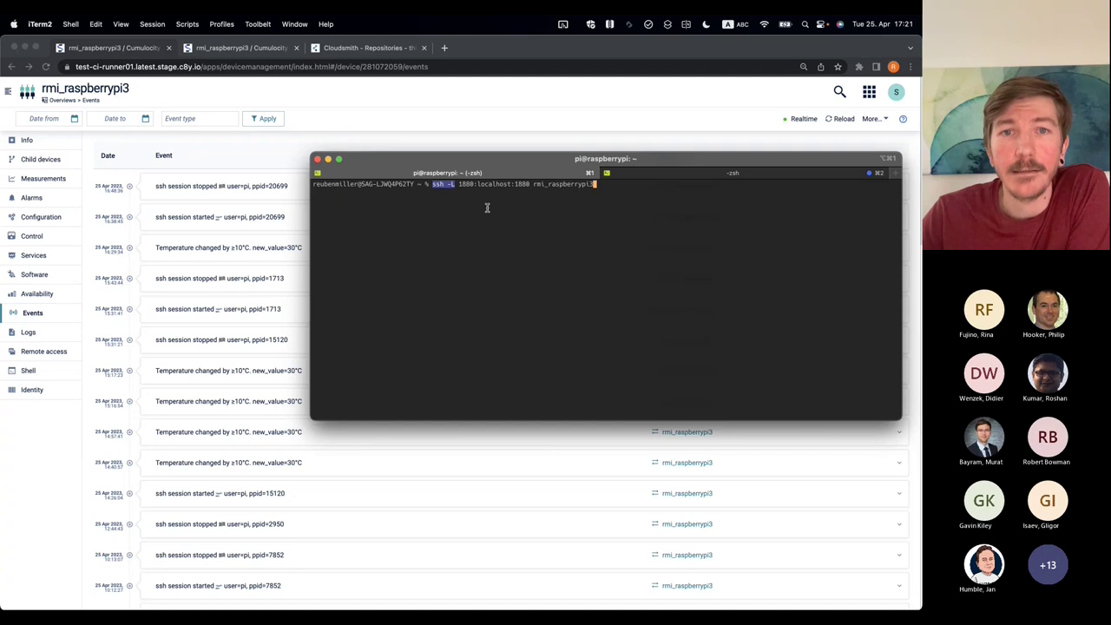
triple_click(486, 208)
left_click(456, 185)
left_click_drag(459, 184, 529, 183)
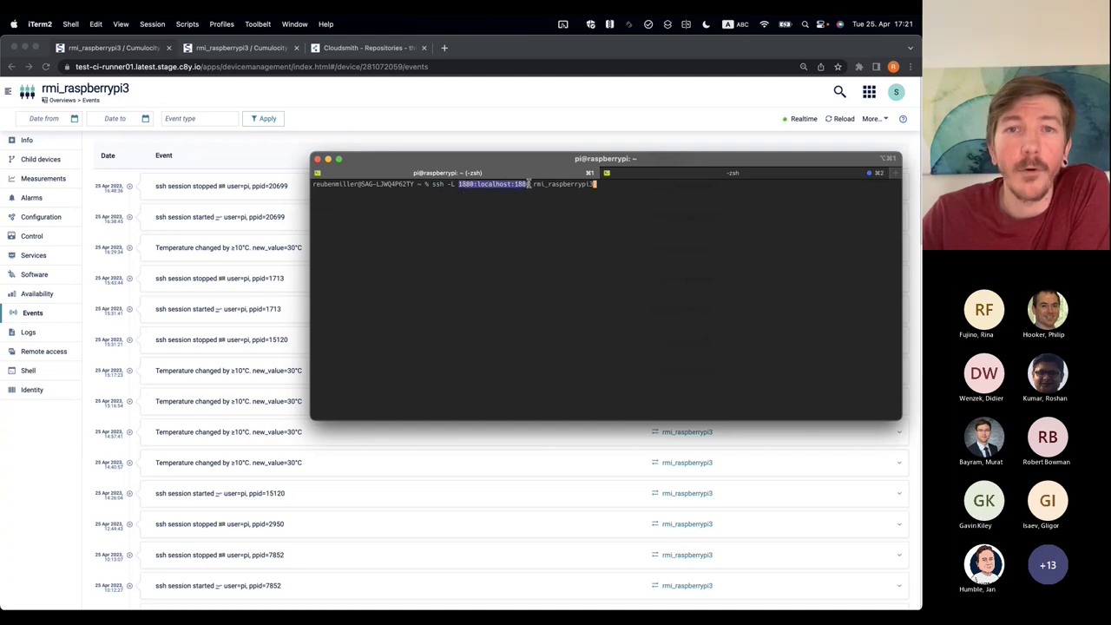
left_click(509, 186)
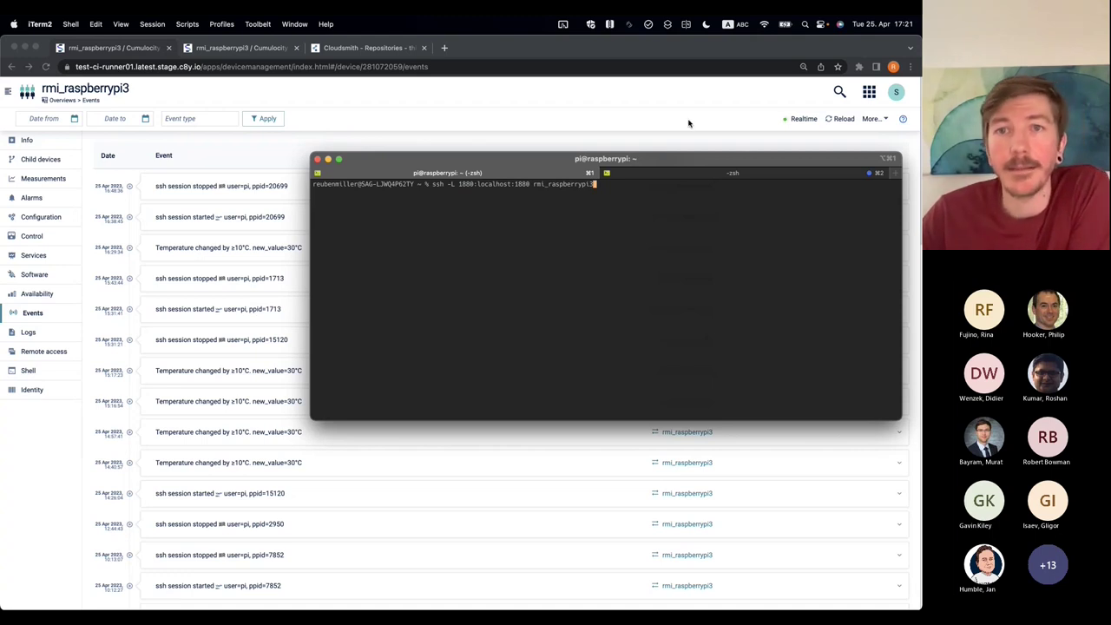
type("rmi_raspberrypi3")
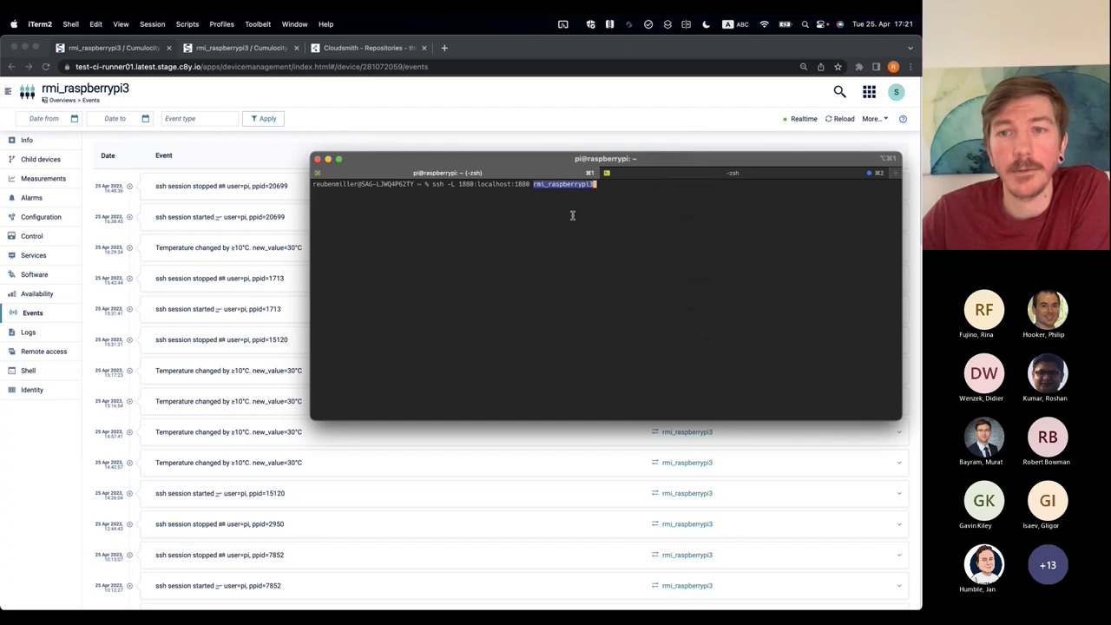
Run the ssh -L 1880 tunnel command to log into rmi_raspberrypi3, then bring Chrome forward
key("Return")
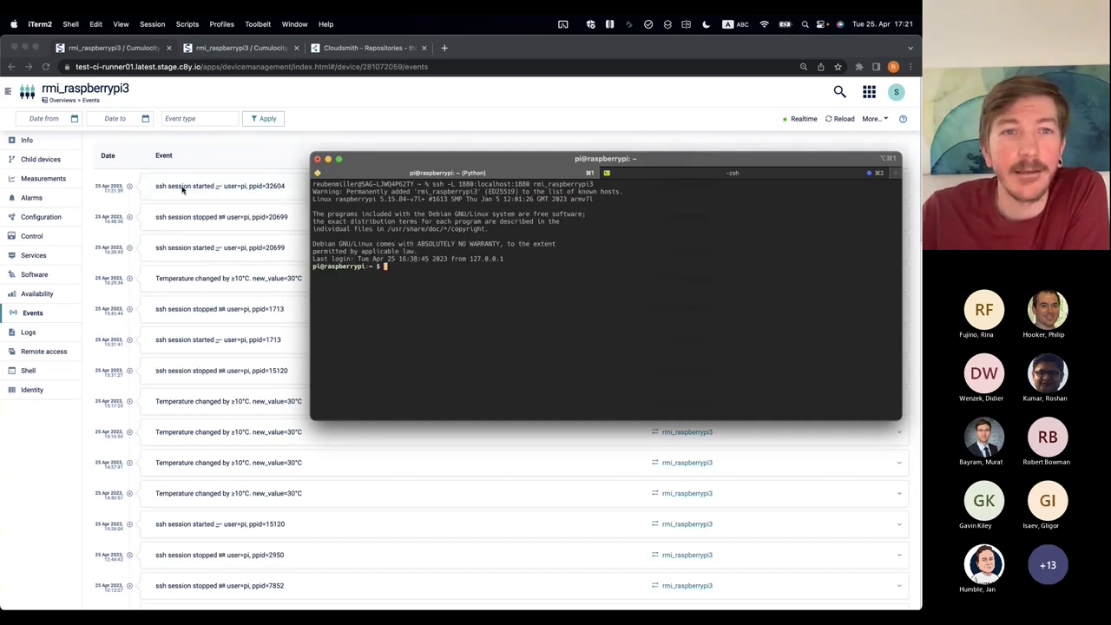
mouse_move(388, 159)
left_mouse_down()
mouse_move(418, 165)
mouse_move(399, 157)
left_mouse_up()
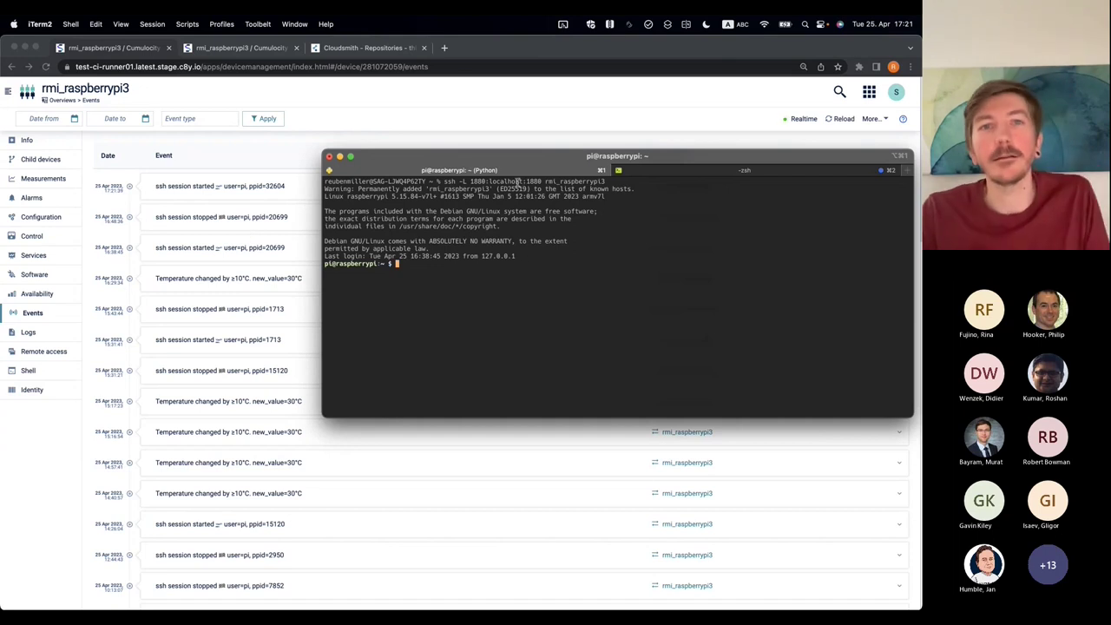
left_click(462, 63)
Load localhost:1880 in a new Chrome tab to show Node-RED's Temperature Flow
left_click(444, 48)
type("loc")
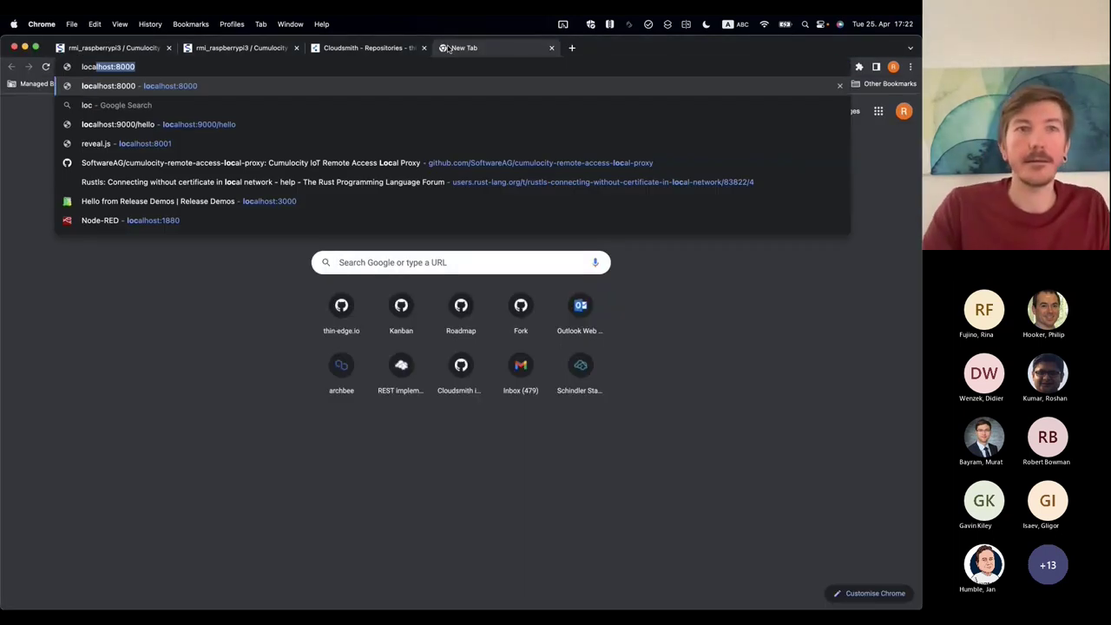
type("alhost:188")
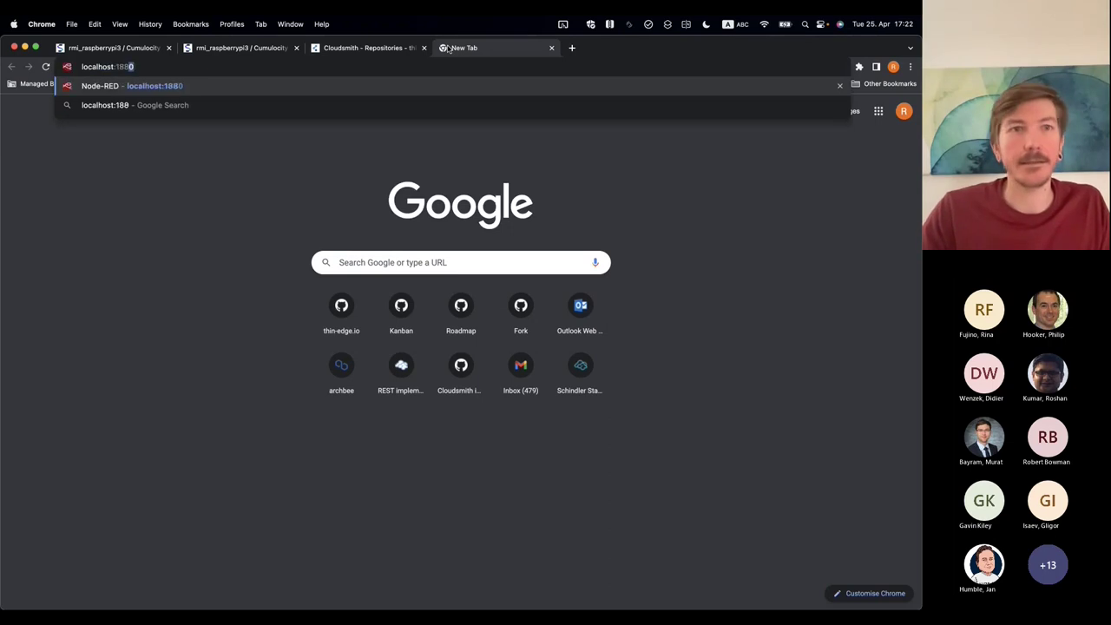
key("Return")
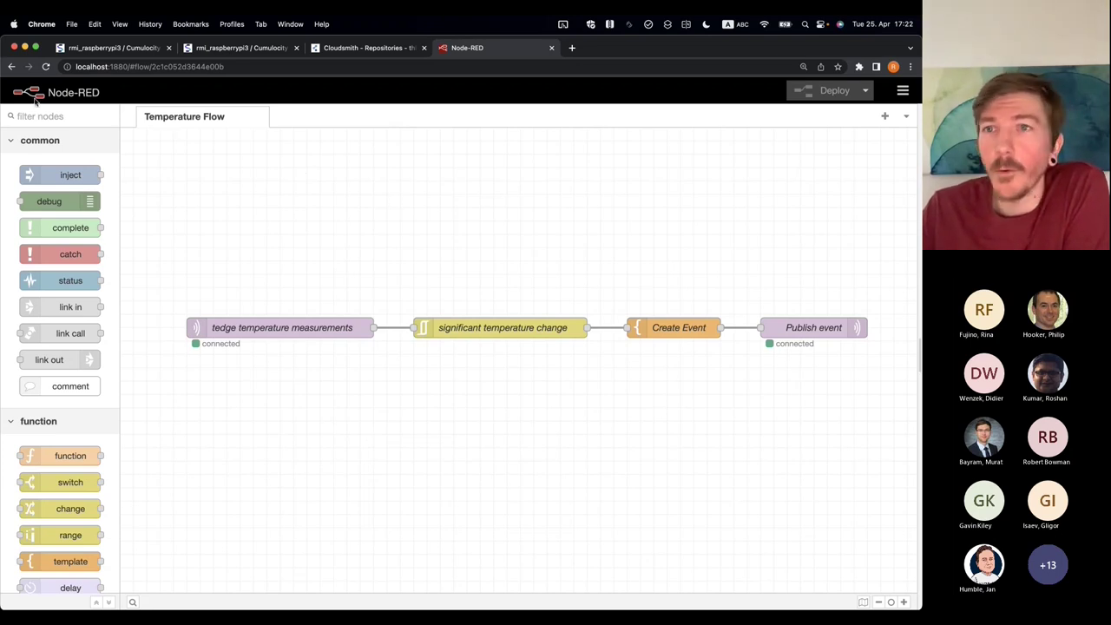
left_click(902, 94)
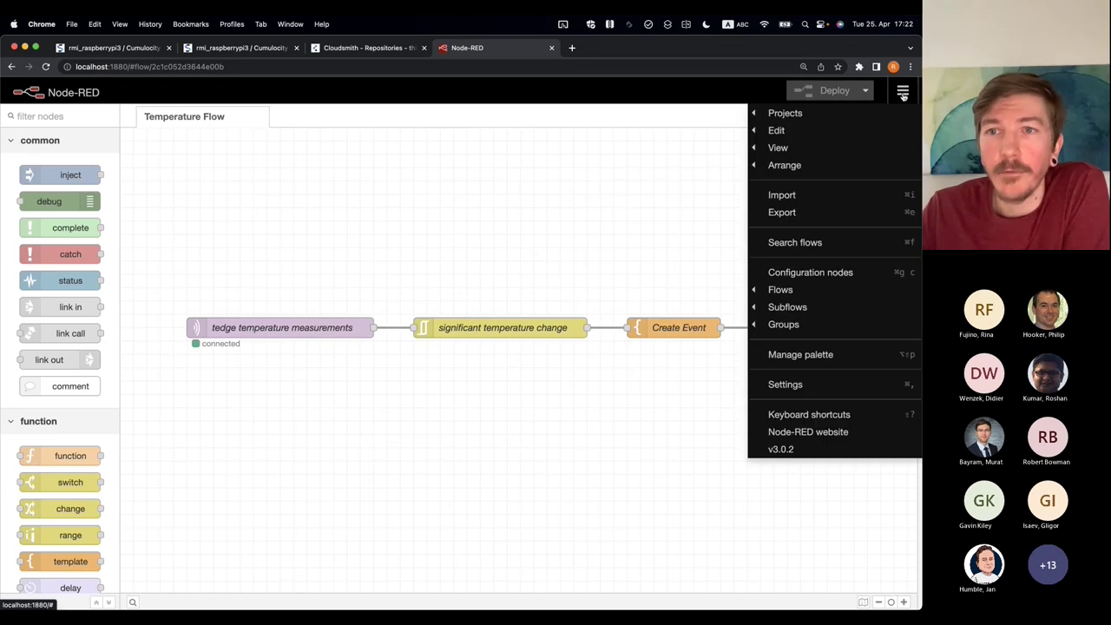
left_click(532, 372)
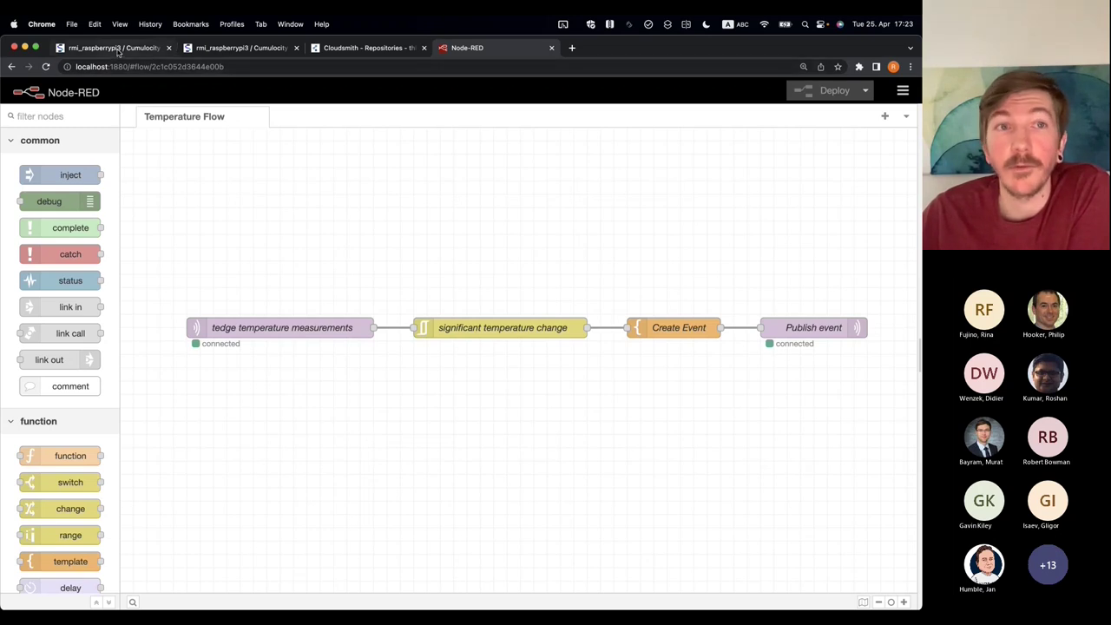
Return to the rmi_raspberrypi3 Events tab showing the new ssh session started event
left_click(118, 50)
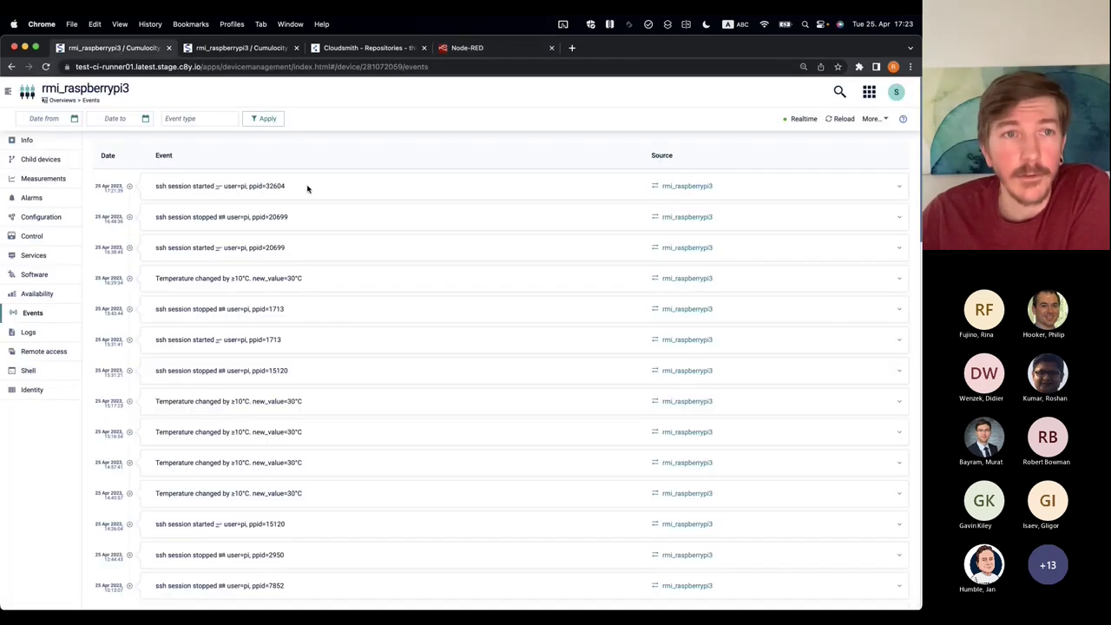
left_click(870, 92)
left_click(873, 93)
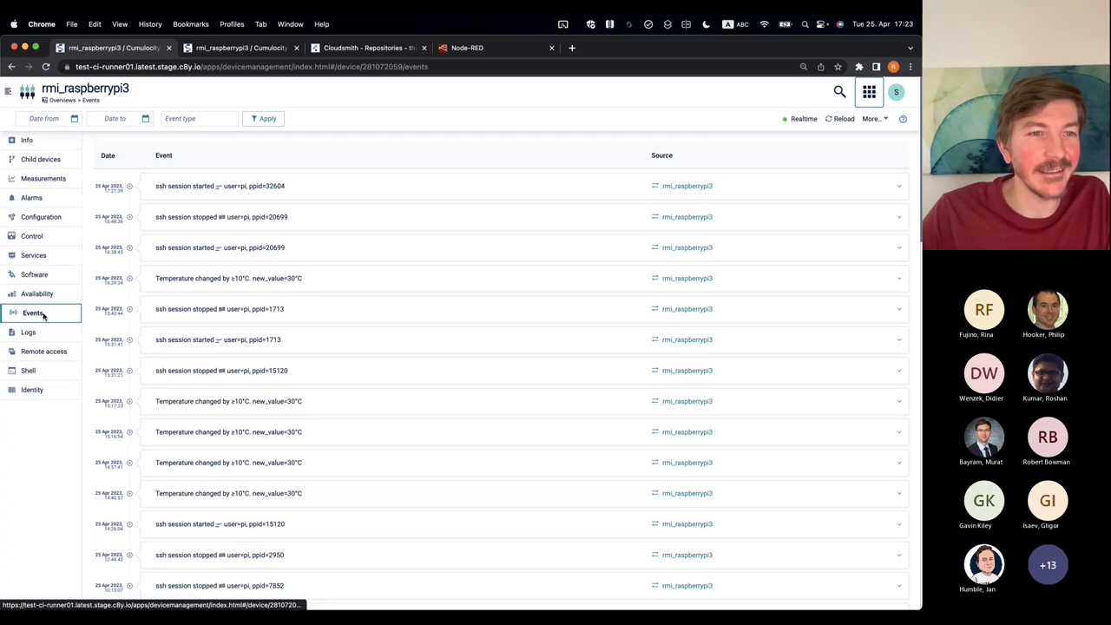
Open the device's Shell page and move the other device tab into its own window snapped right
left_click(45, 371)
left_click_drag(241, 48, 920, 113)
left_click(439, 131)
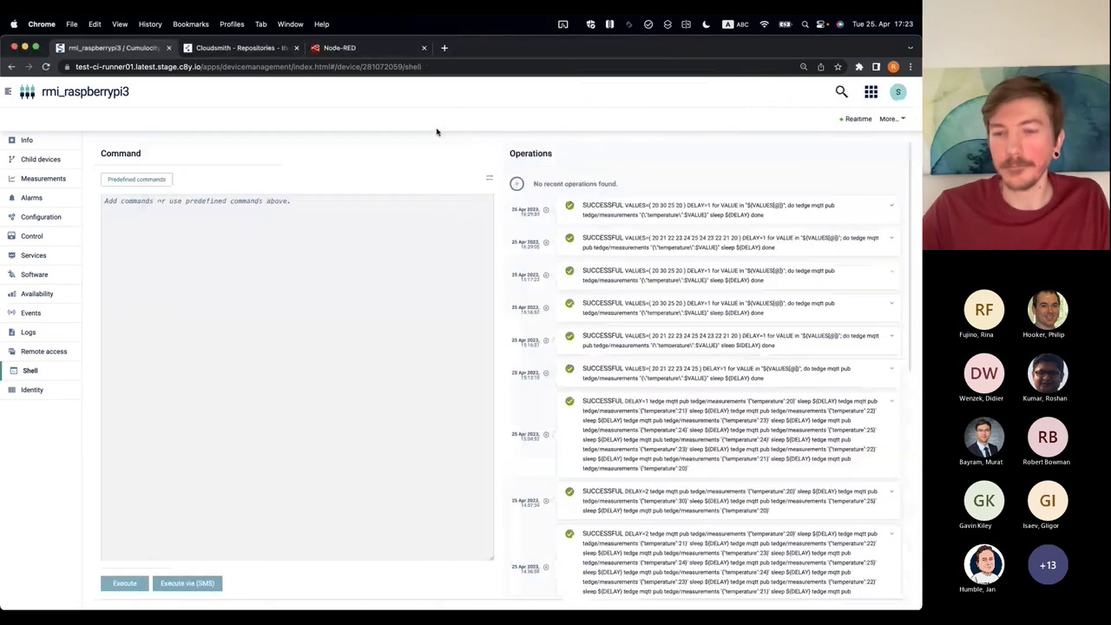
Snap the Shell window left and show the Measurements Temperature chart in the right window
key("ctrl+alt+Left")
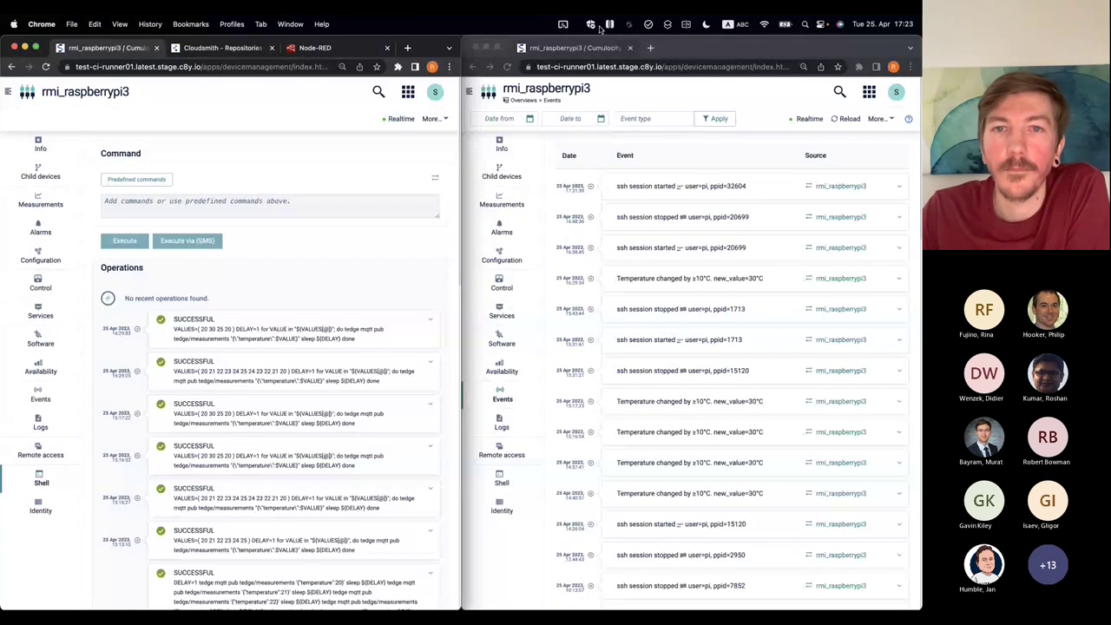
left_click(502, 202)
scroll(738, 391, "down", 5)
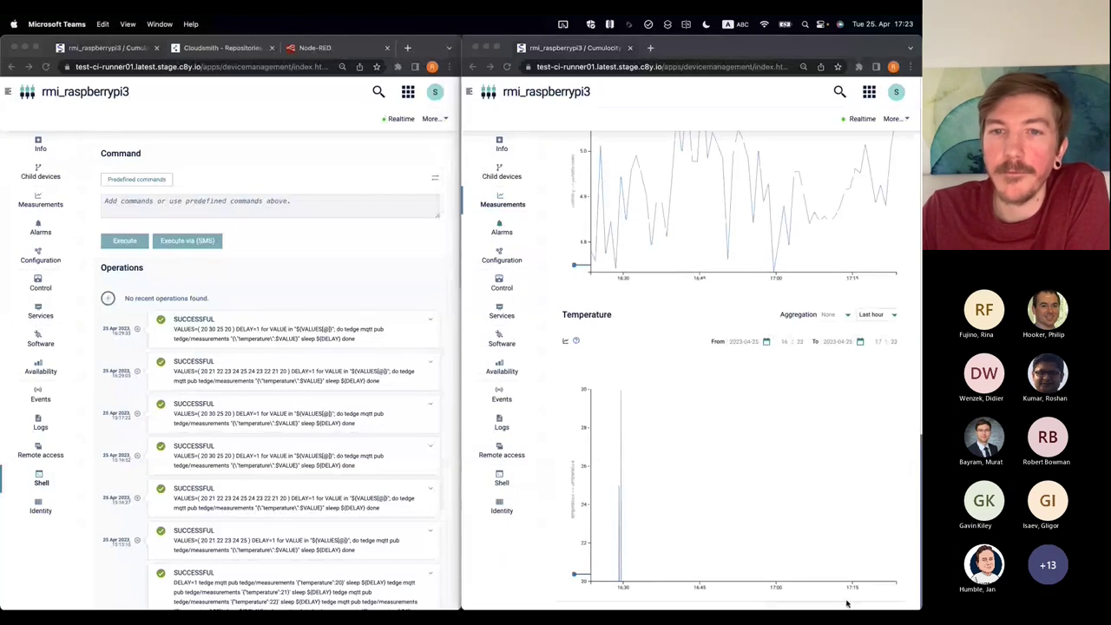
left_click(600, 328)
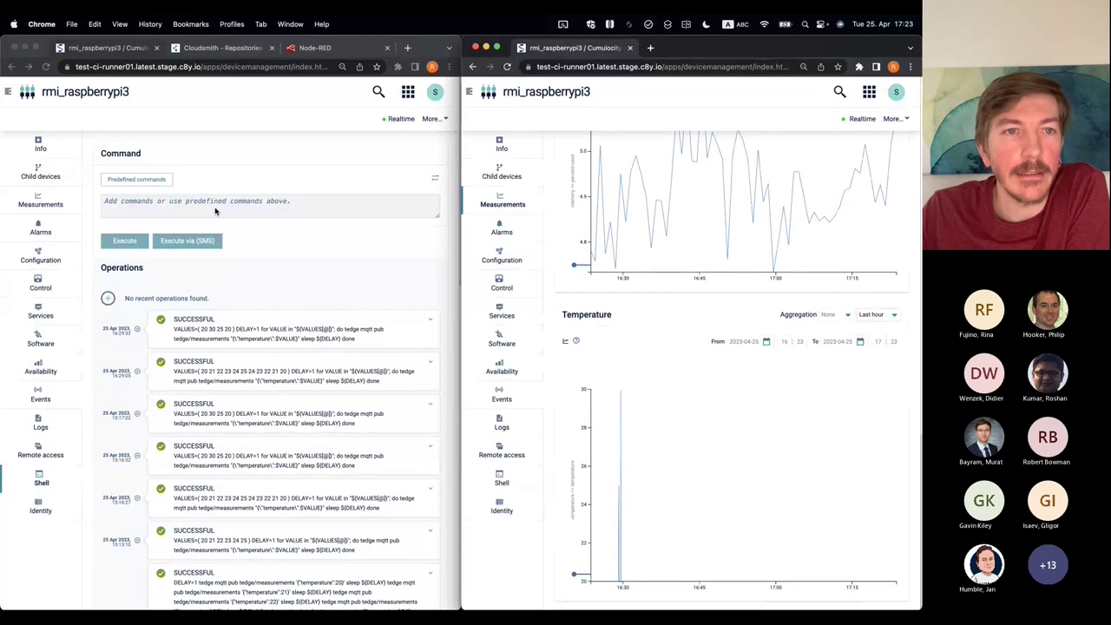
Load and execute the predefined 'temperature: slow ramp' command on the device
left_click(143, 179)
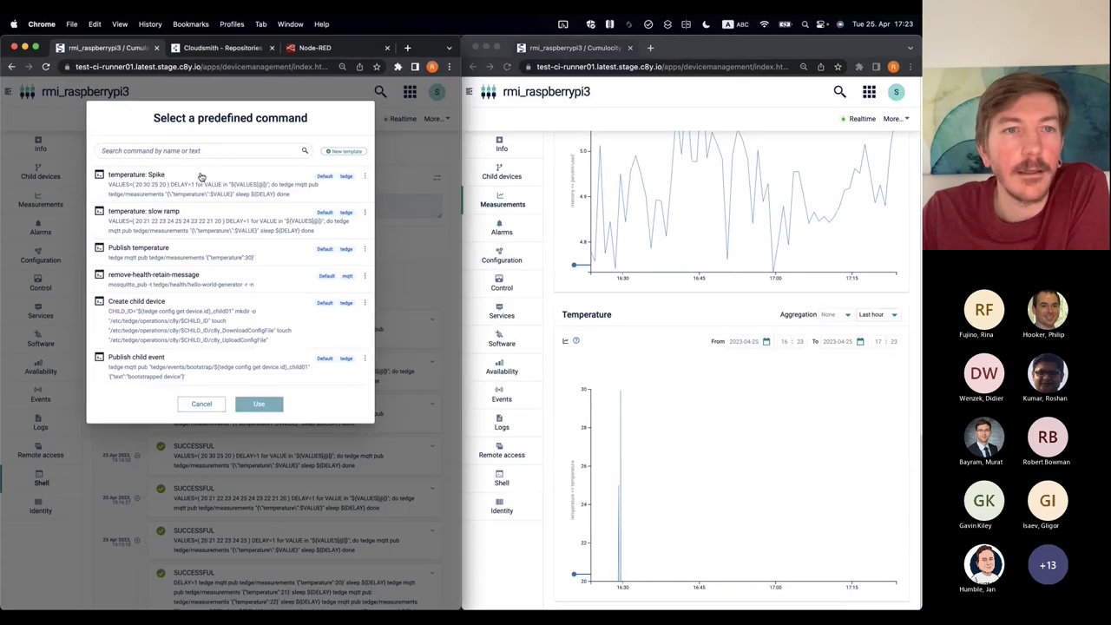
left_click(197, 220)
left_click(271, 404)
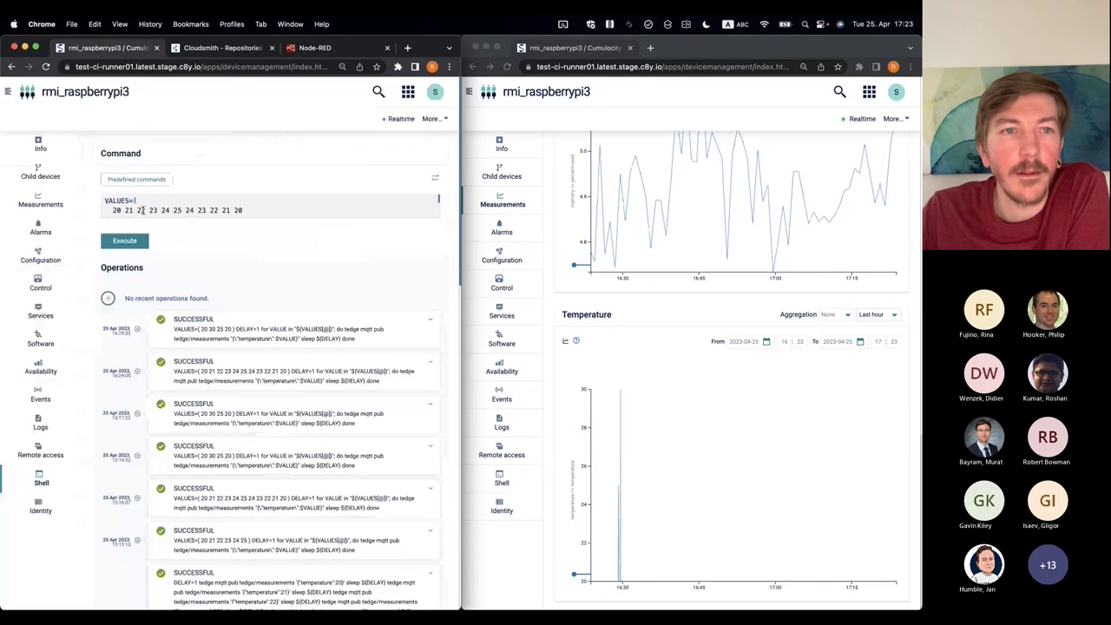
left_click(142, 210)
double_click(118, 209)
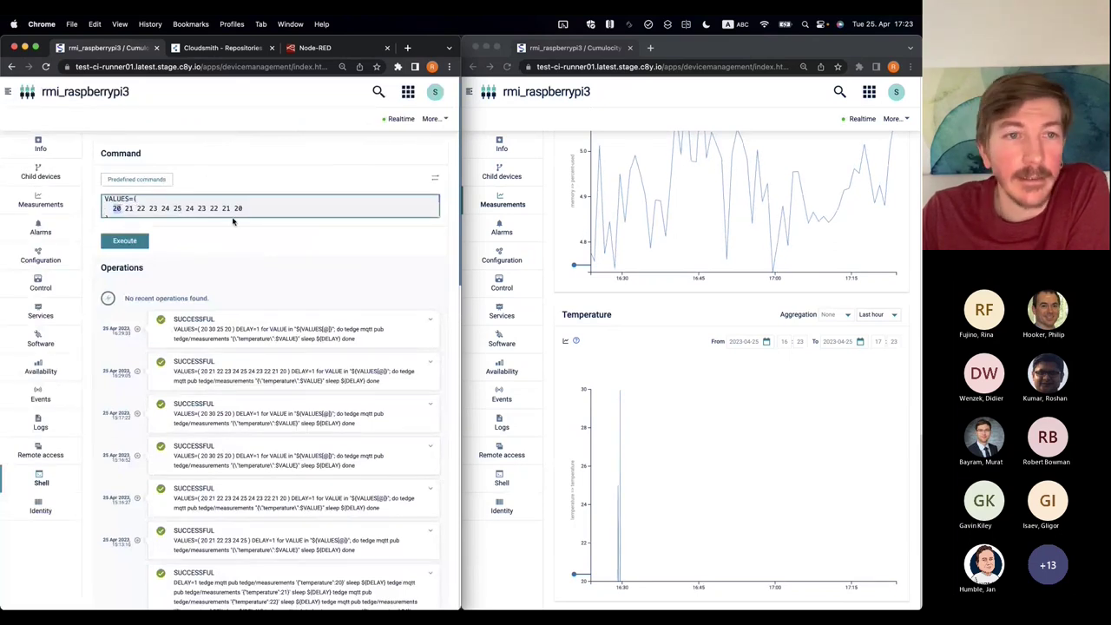
left_click(129, 242)
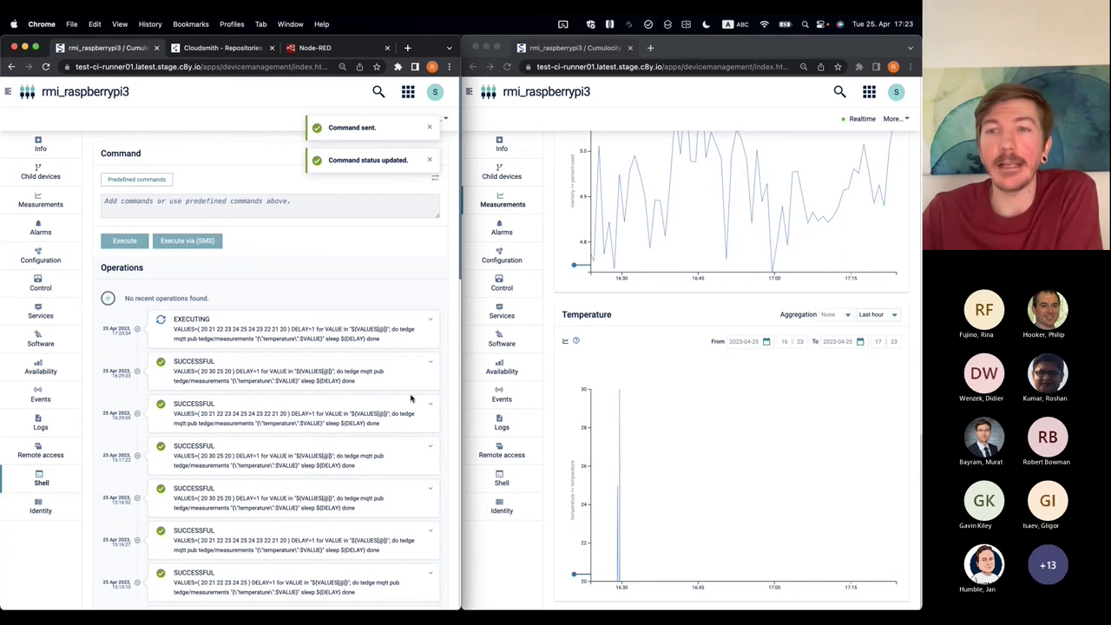
Narrow the Temperature chart to 'Last minute', then show the device's Events list
left_click(889, 317)
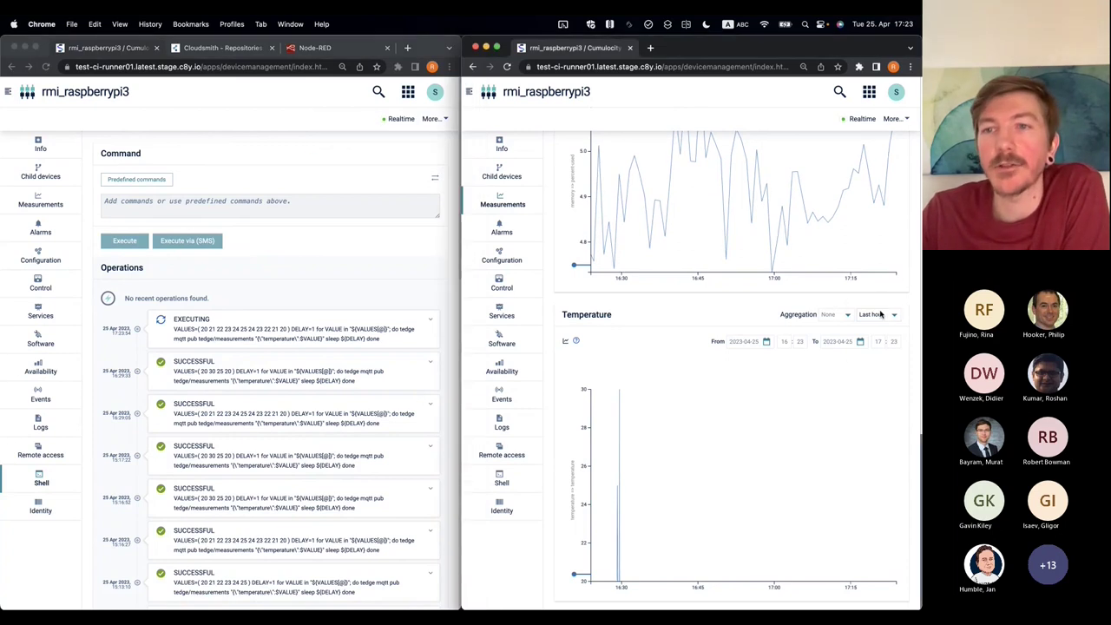
left_click(889, 317)
left_click(872, 304)
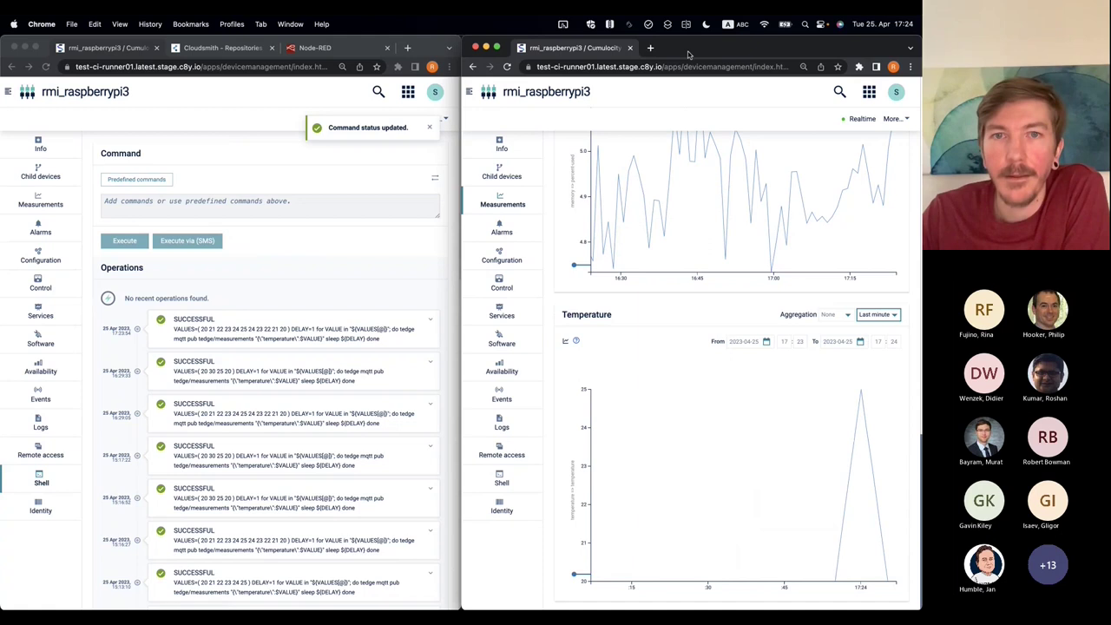
left_click(516, 397)
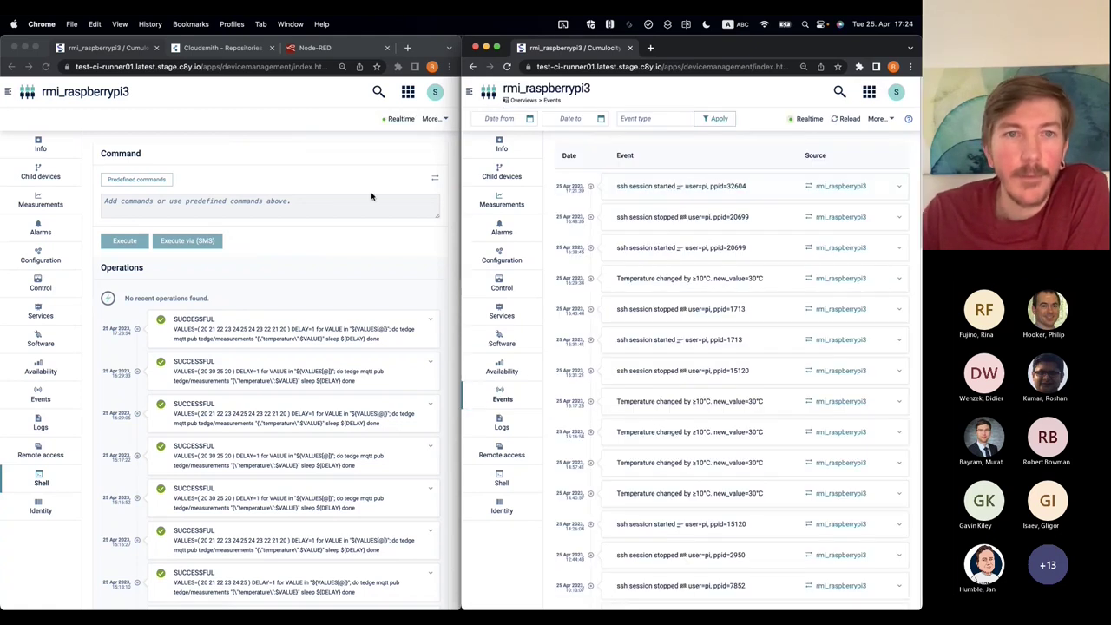
Execute the 'temperature: Spike' command with value 30 and check the new Temperature changed event
left_click(153, 189)
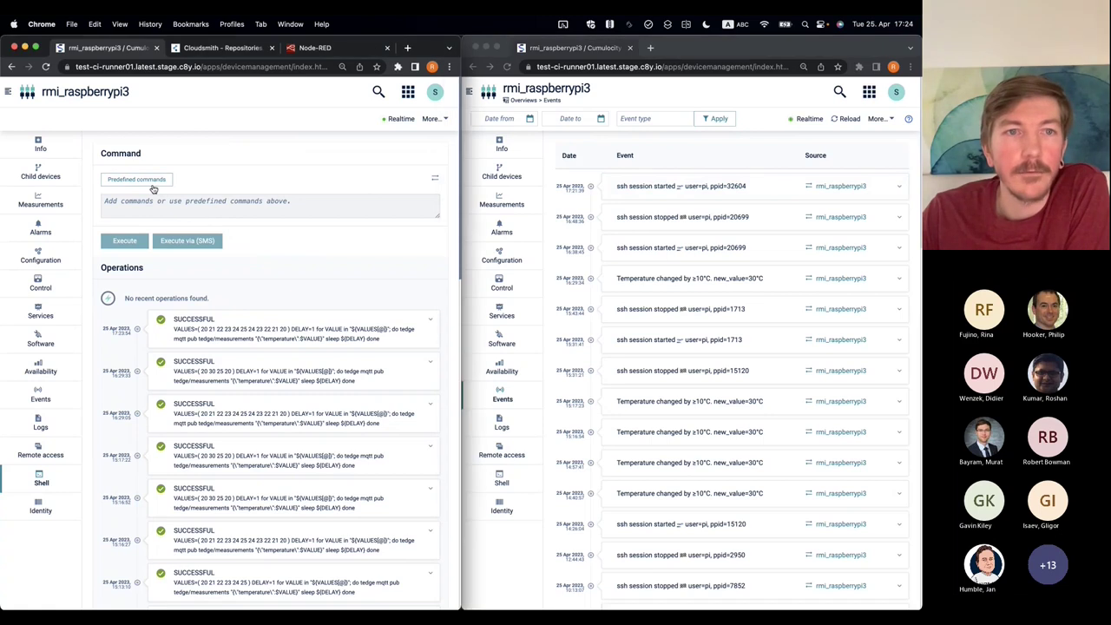
left_click(152, 184)
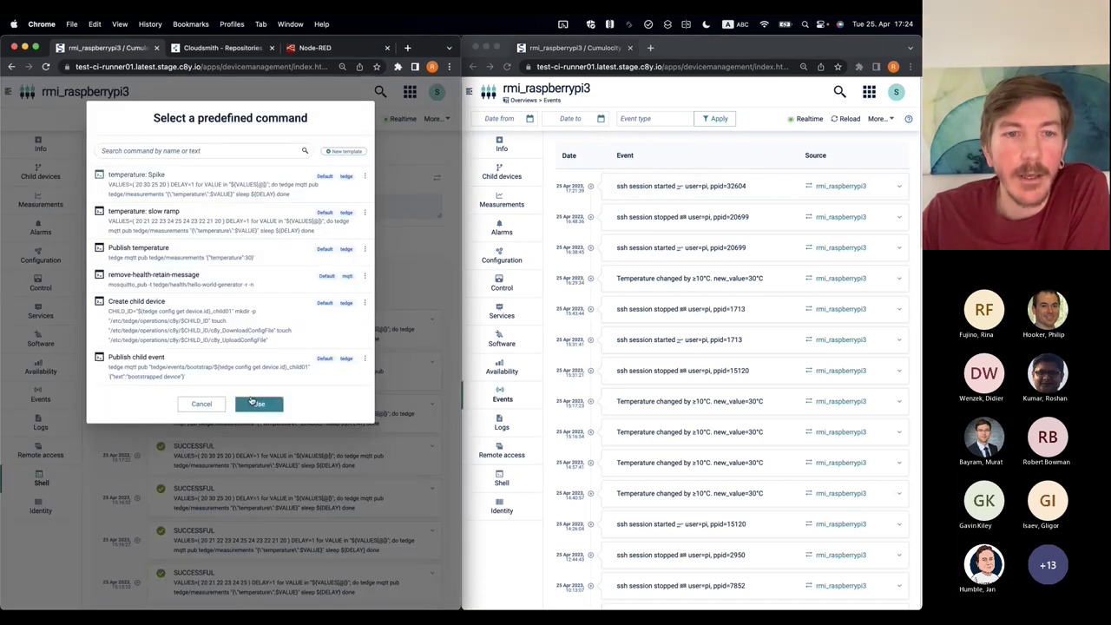
left_click(255, 403)
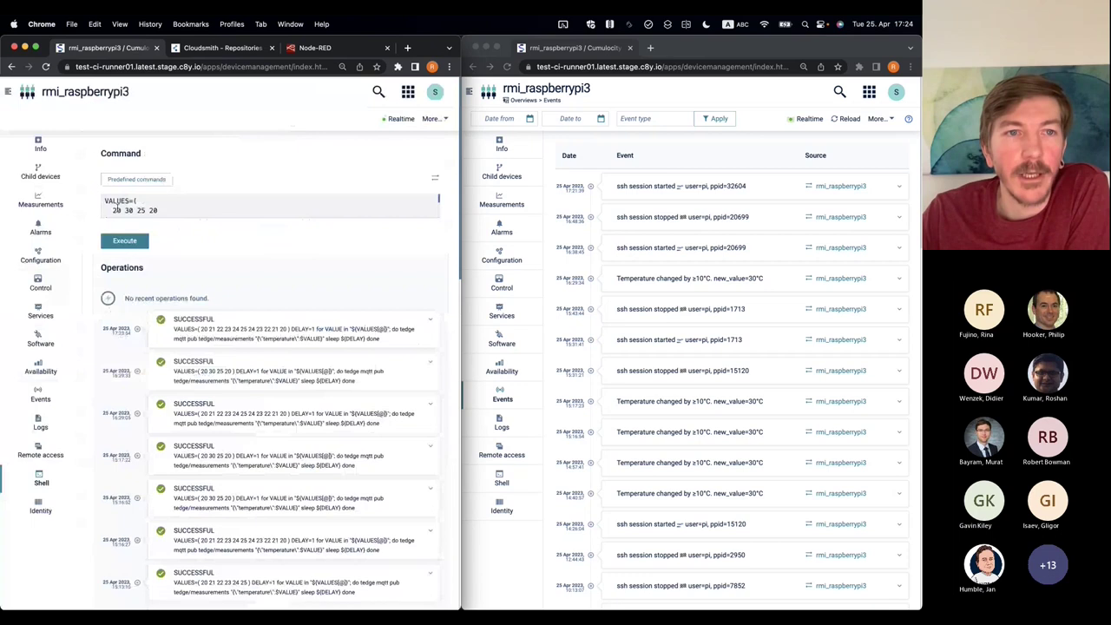
double_click(128, 210)
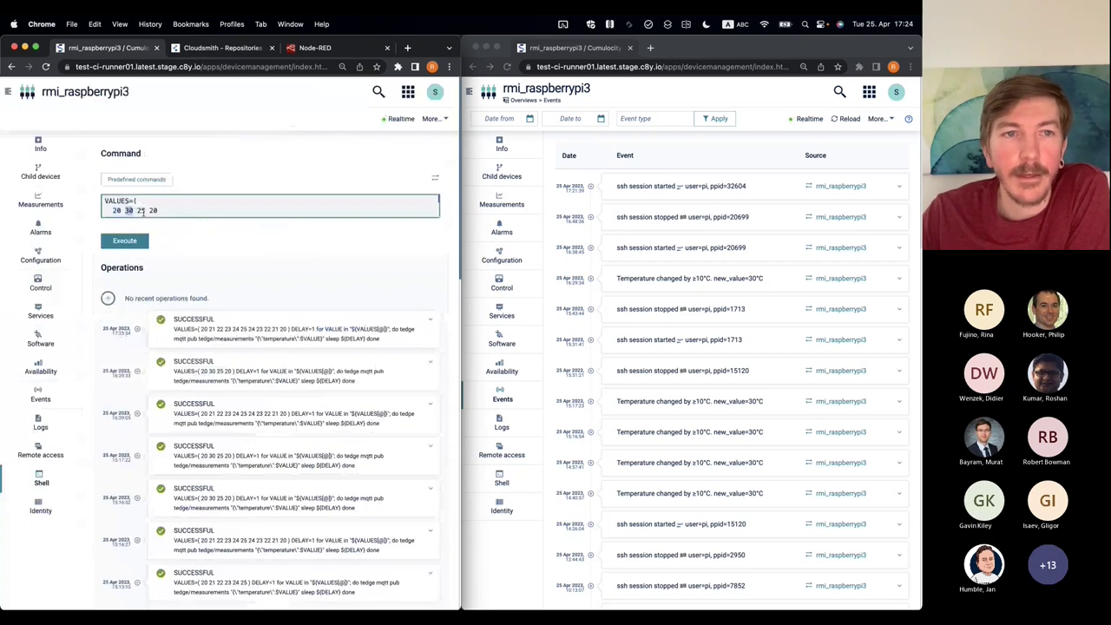
left_click(139, 243)
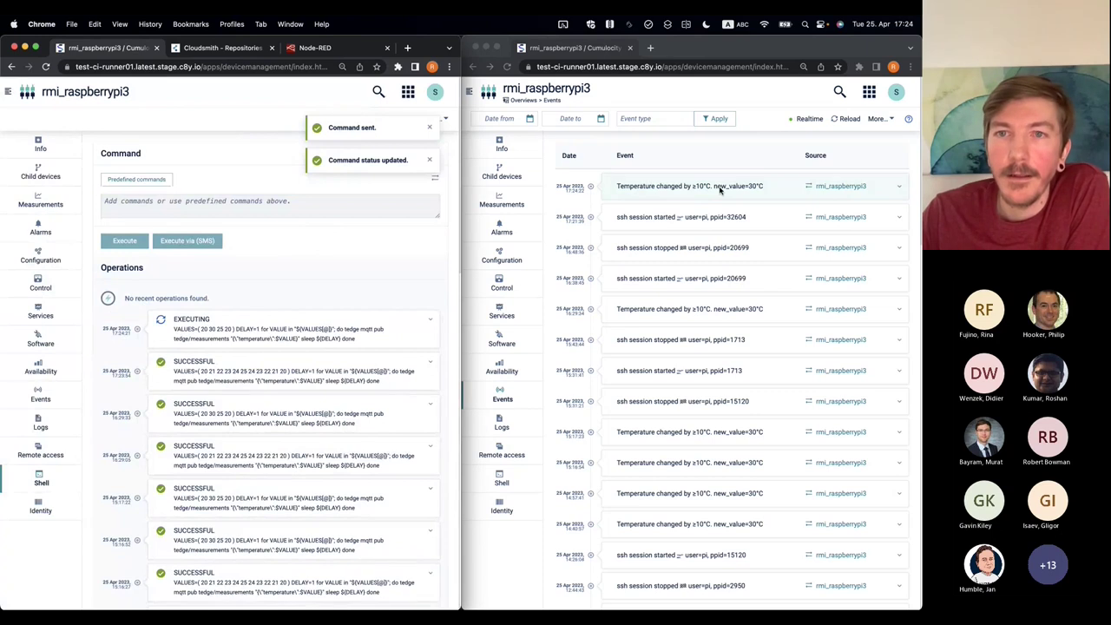
left_click(763, 188)
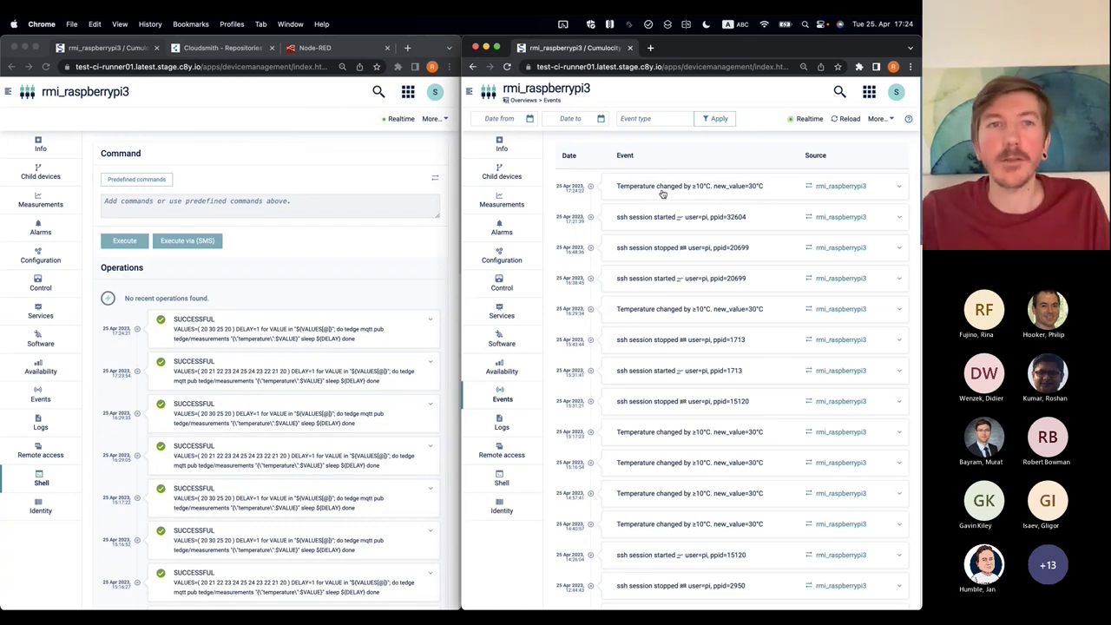
key("super+Tab")
key("super+Tab")
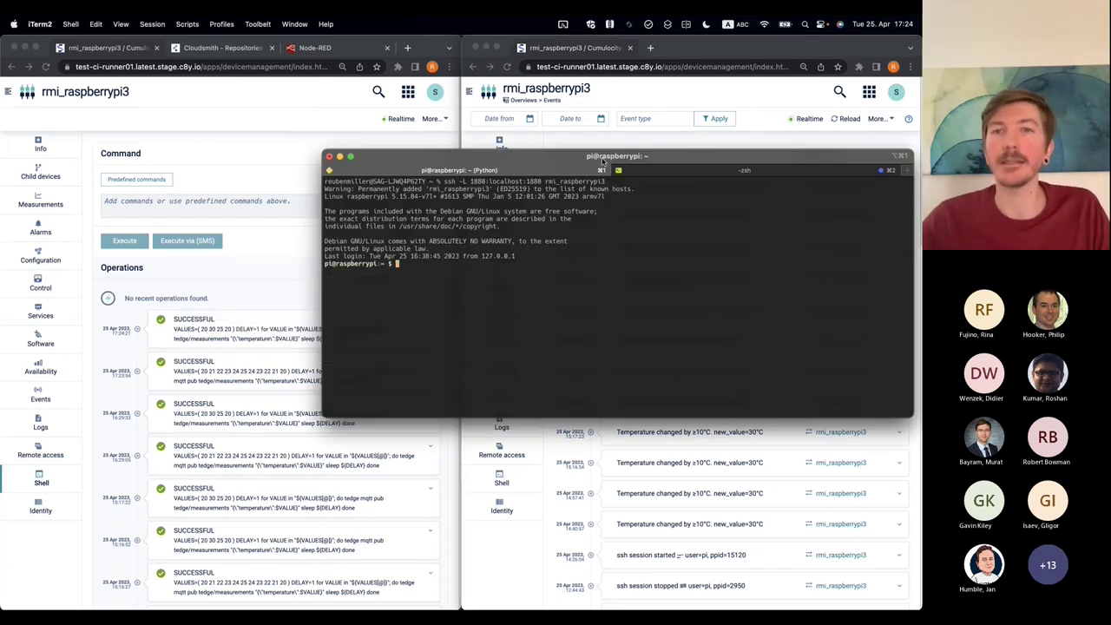
Stop Node-RED on the Raspberry Pi with 'sudo systemctl stop nodered'
left_click_drag(603, 161, 592, 165)
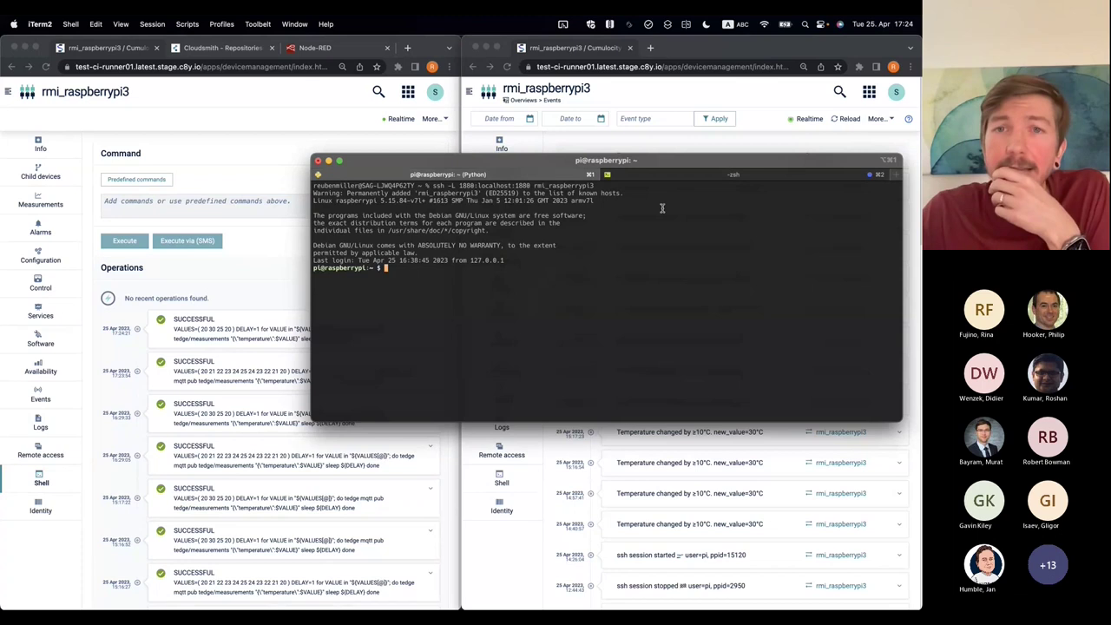
left_click_drag(311, 422, 454, 455)
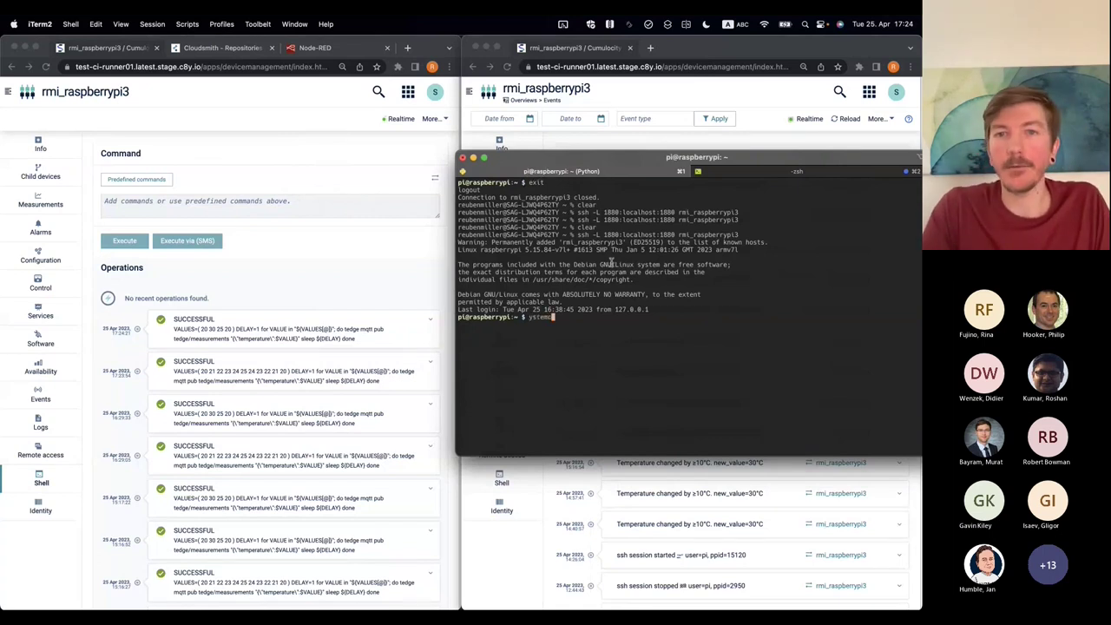
type("sudo syst")
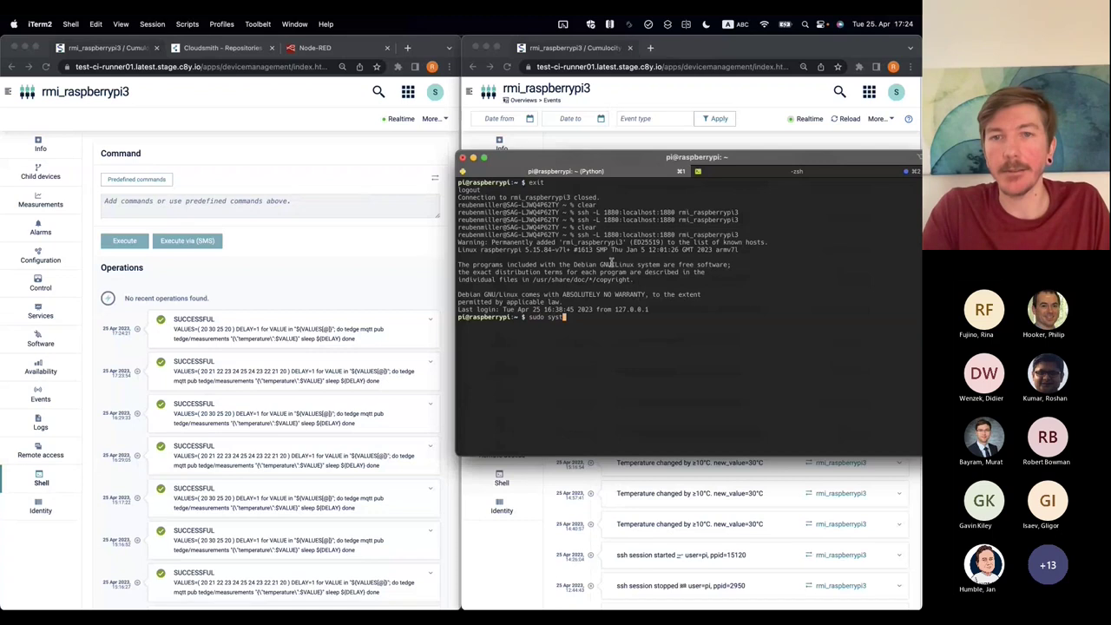
type("emctl stop ")
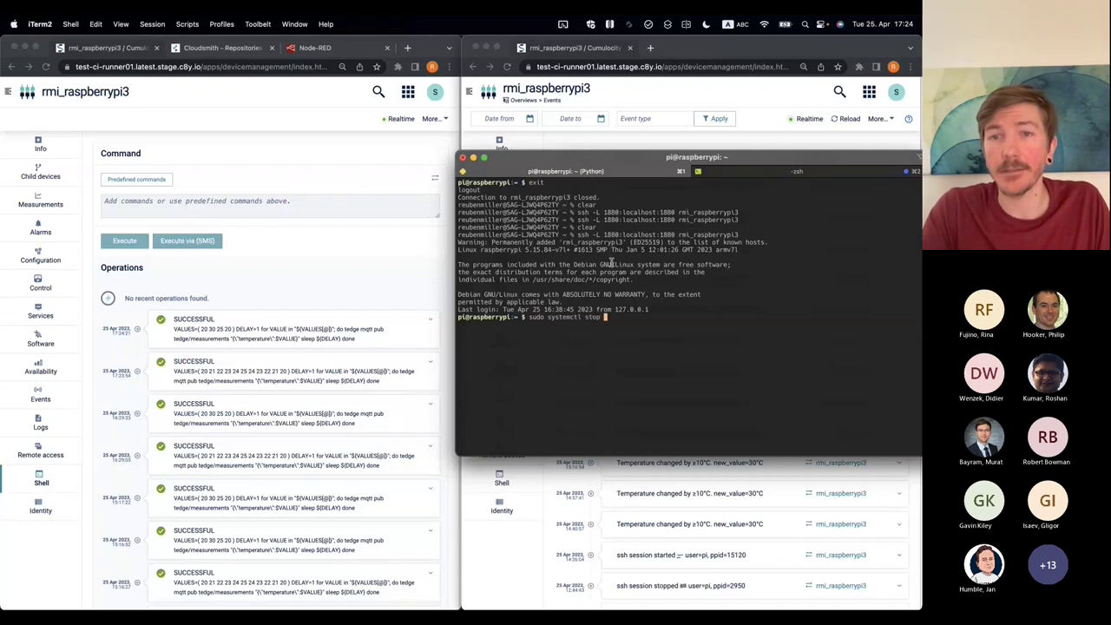
type("nodered")
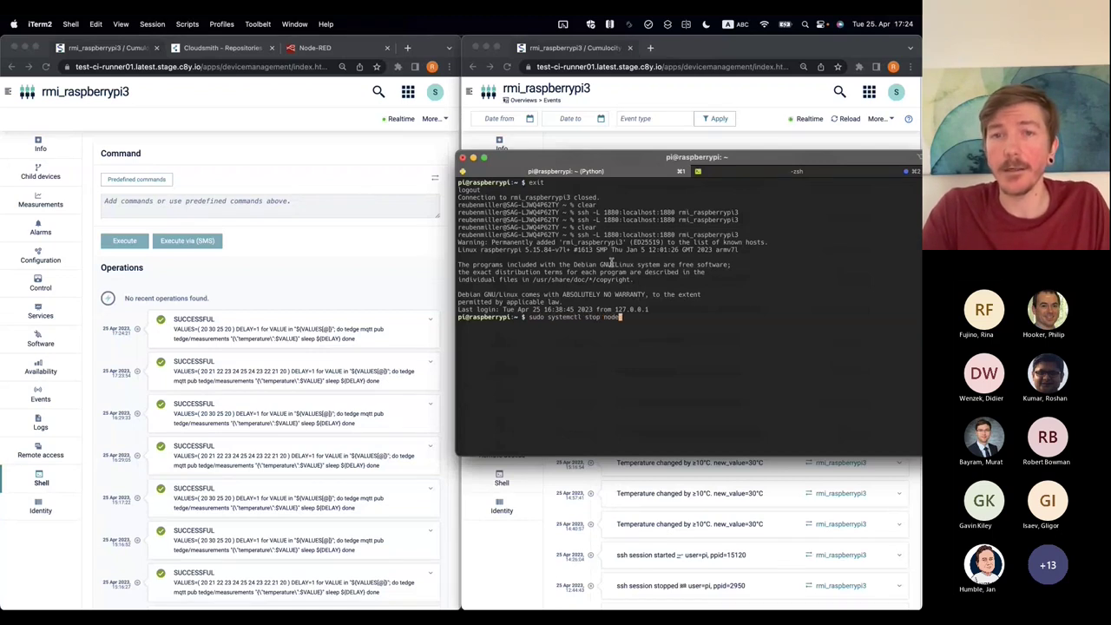
key("Return")
Bring Chrome forward and show the device's Services list
left_click(316, 169)
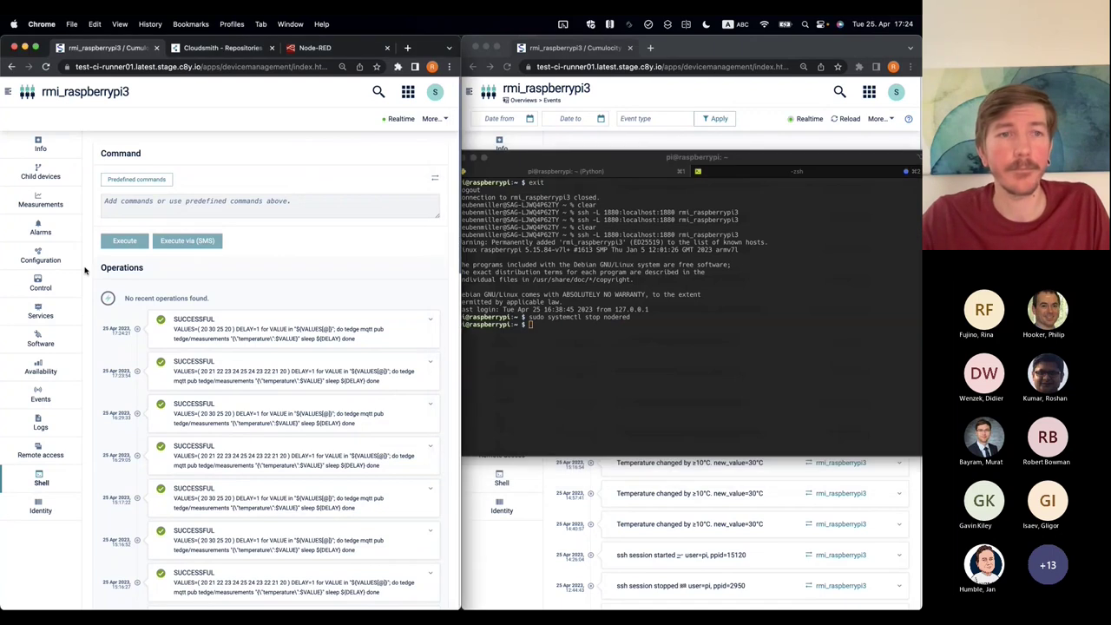
left_click(40, 312)
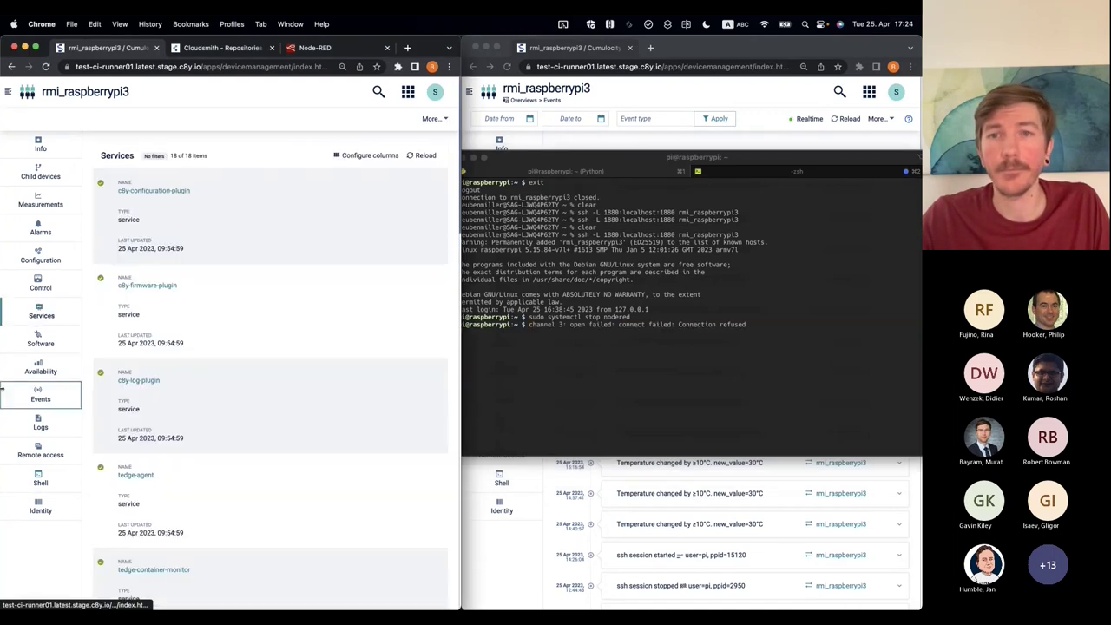
left_click(650, 373)
Interrupt the error output and log out of the Pi with exit
key("ctrl+c")
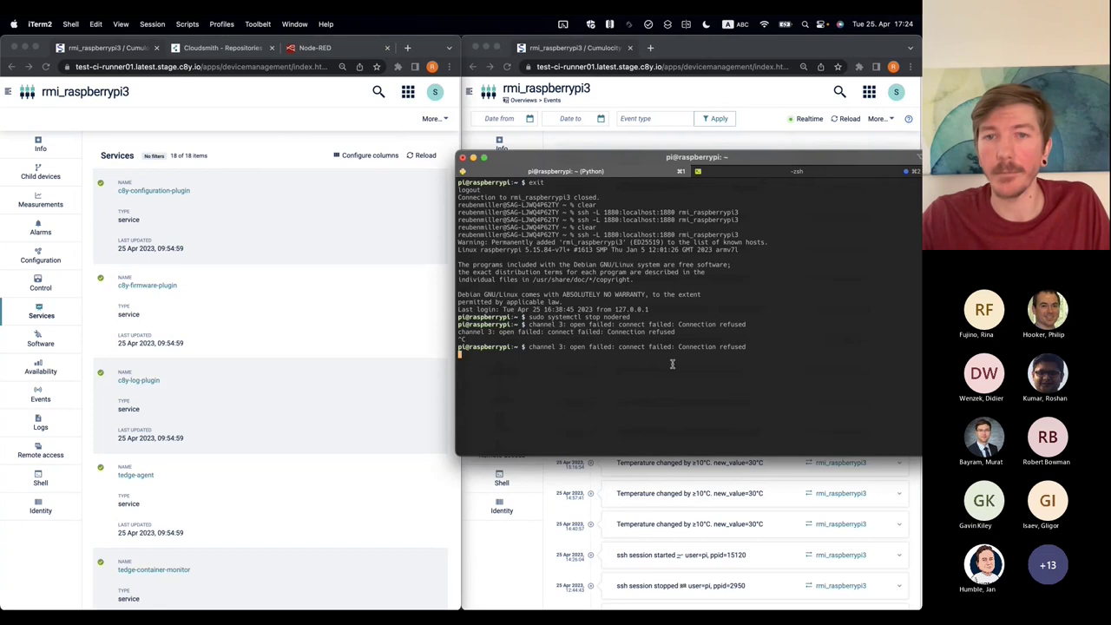
key("ctrl+c")
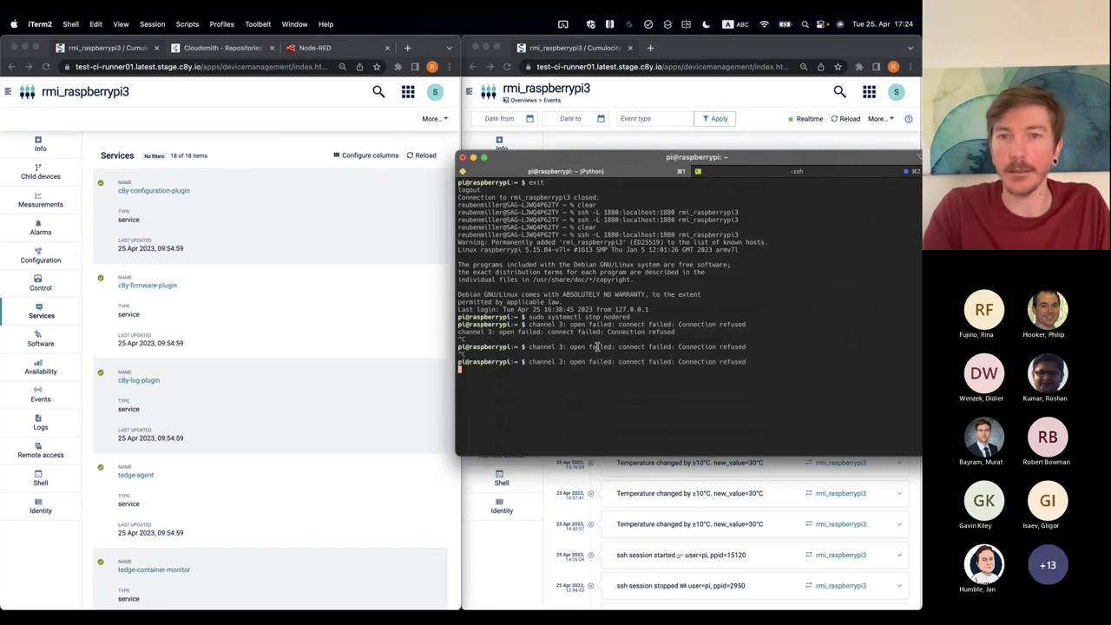
key("ctrl+c")
key("ctrl+c")
type("exit")
key("Return")
key("Return")
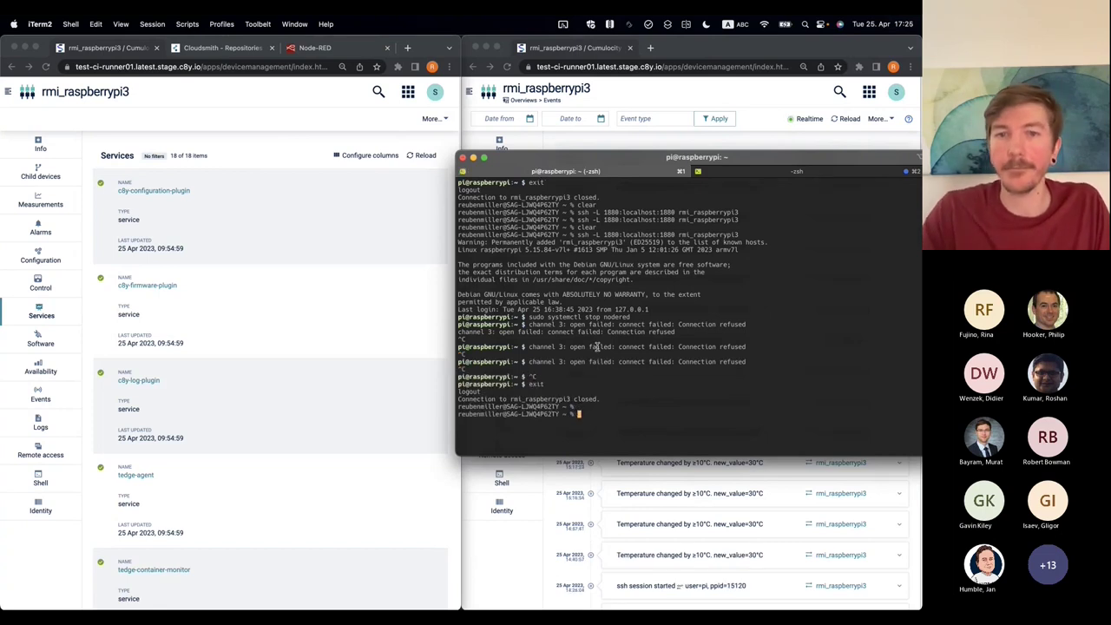
Return to the device's Services list in a maximised browser window
left_click(98, 336)
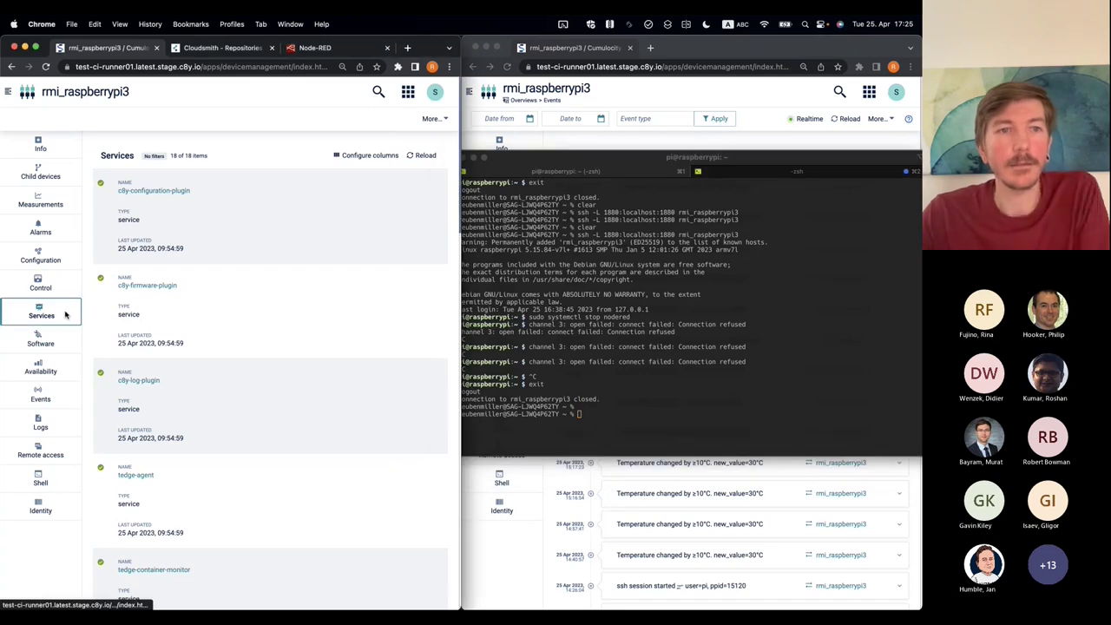
left_click(47, 305)
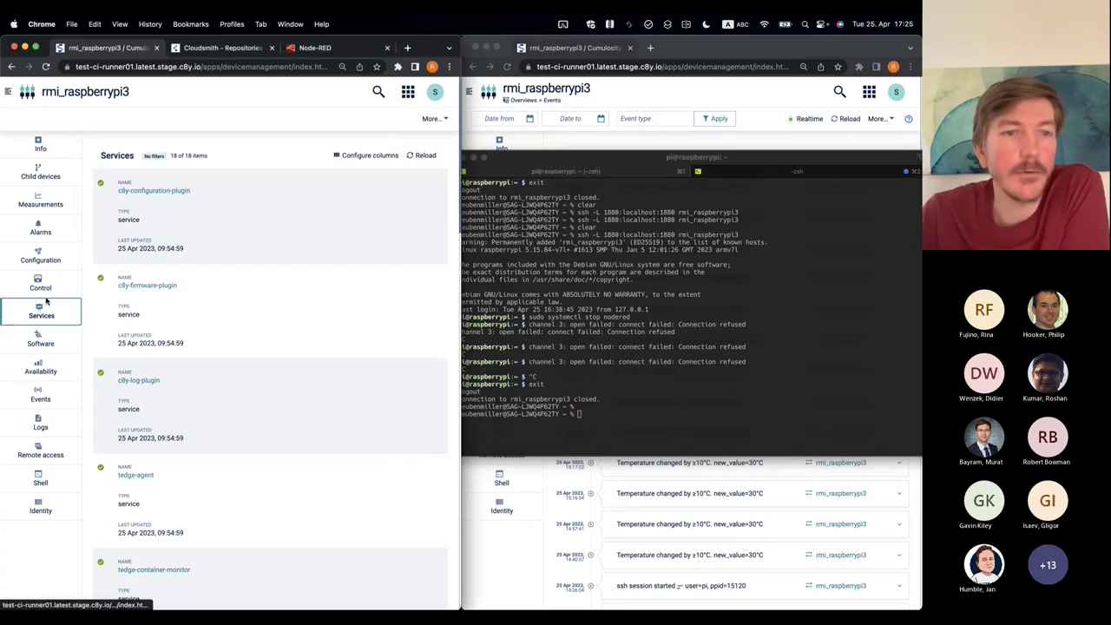
scroll(326, 394, "down", 5)
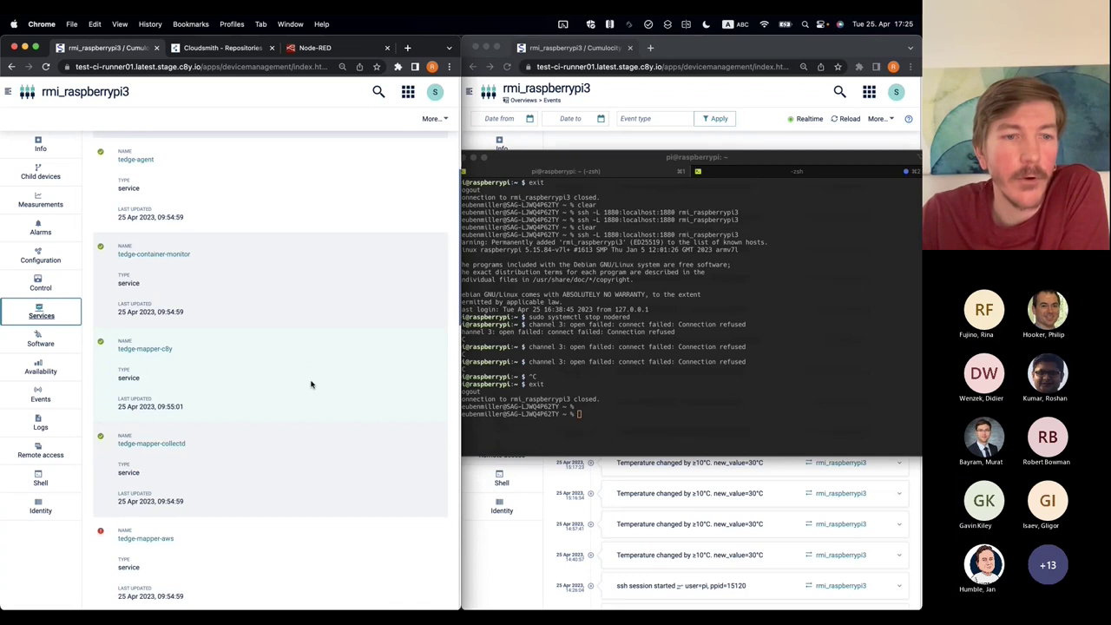
scroll(295, 390, "down", 5)
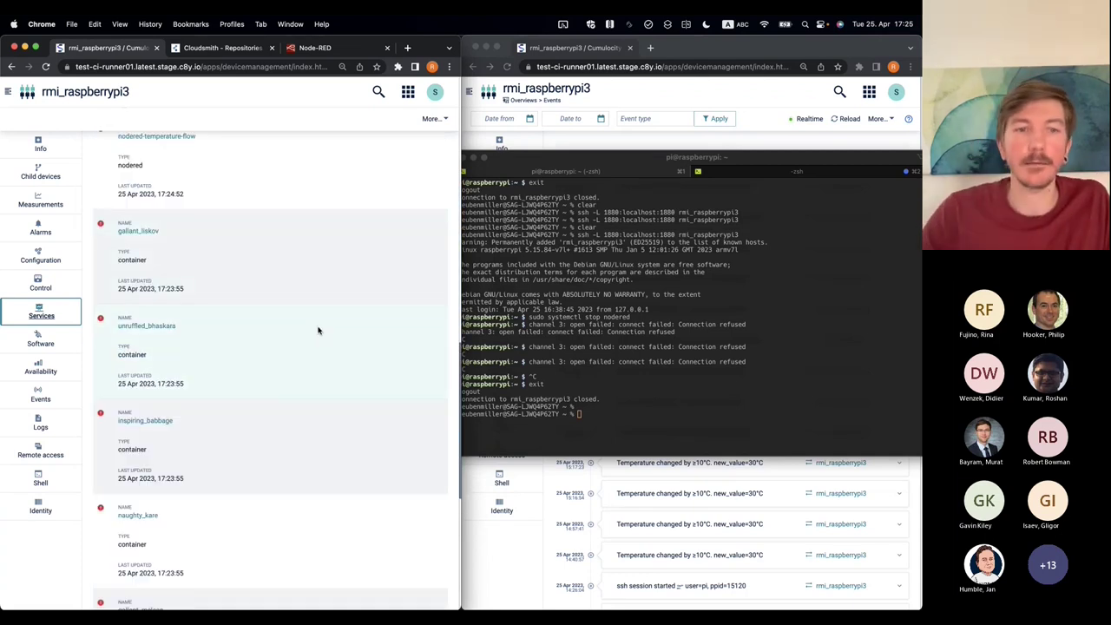
key("ctrl+alt+Return")
Find 'node' on the page and highlight the nodered-temperature-flow service, shown as Down
key("super+f")
type("node")
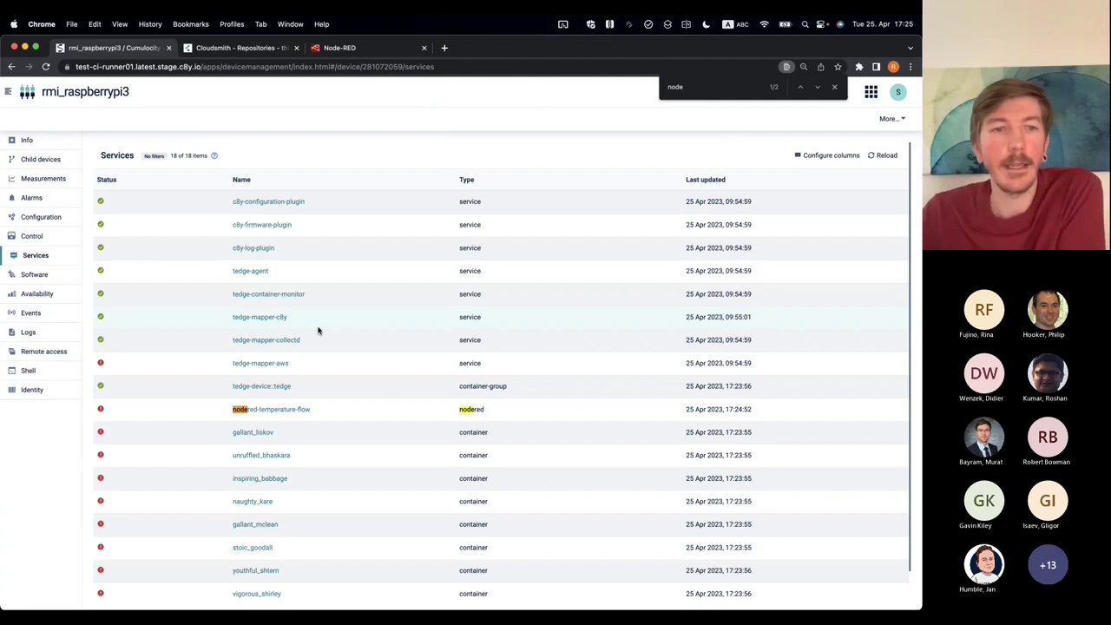
mouse_move(99, 410)
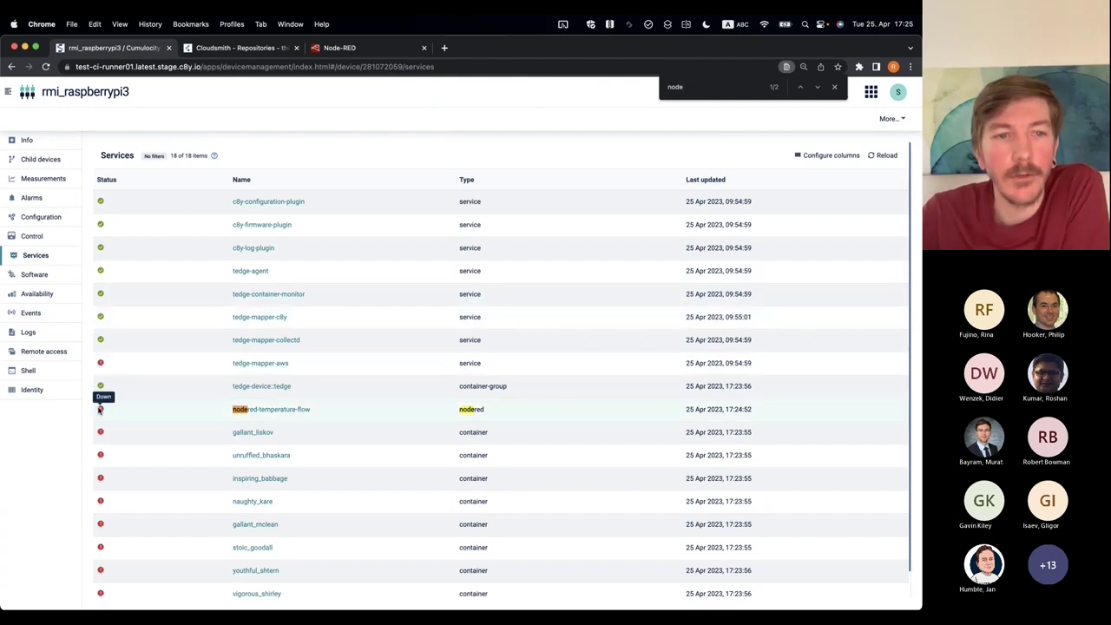
triple_click(323, 413)
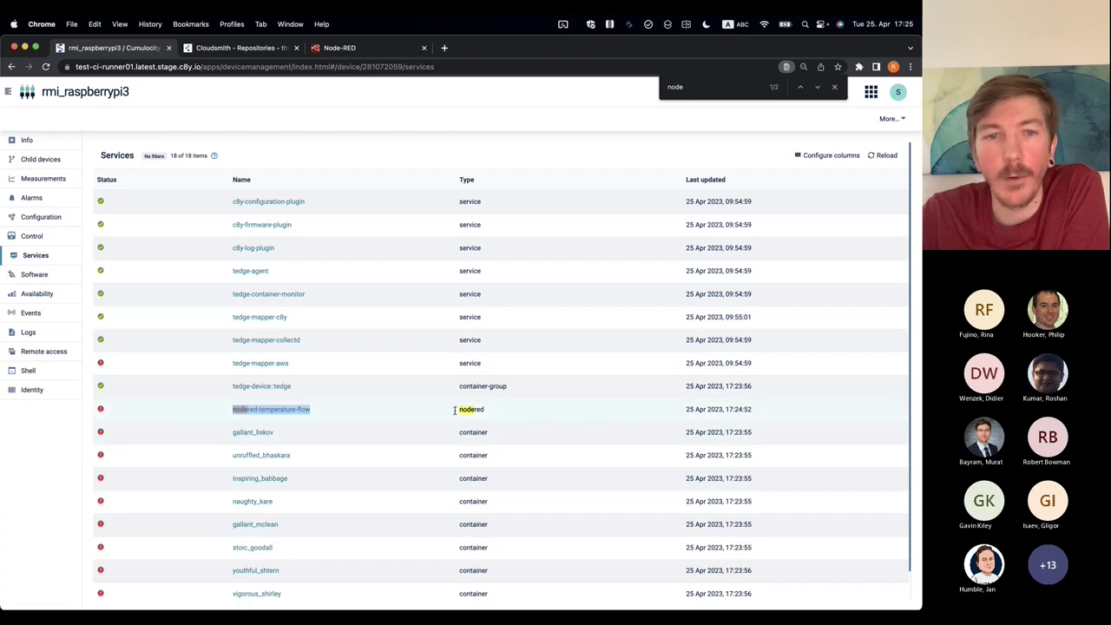
left_click(343, 410)
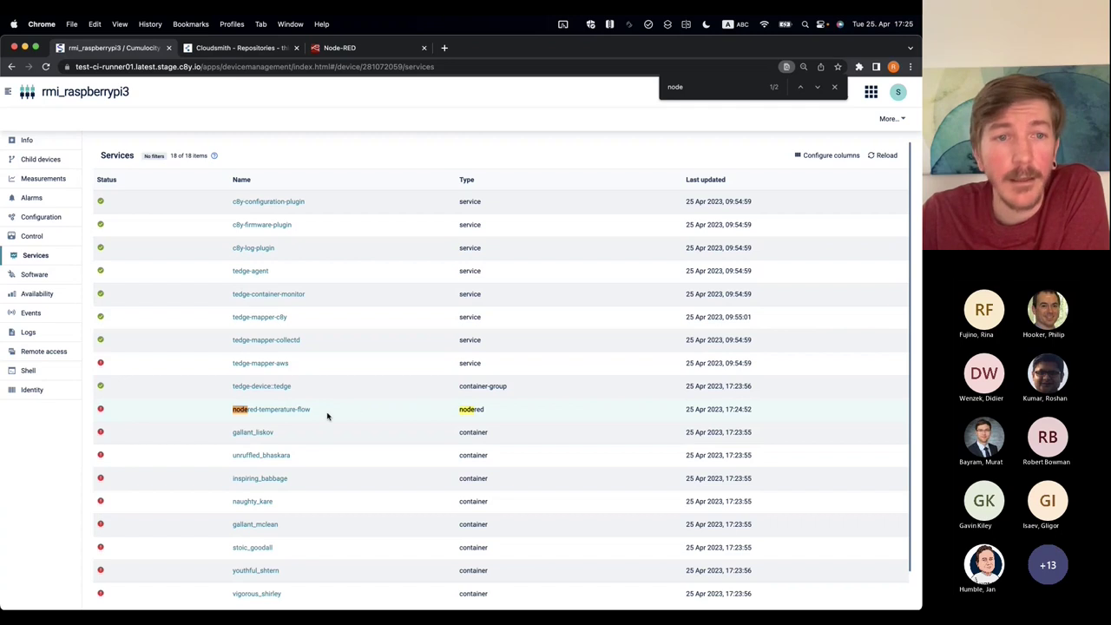
left_click_drag(327, 415, 102, 409)
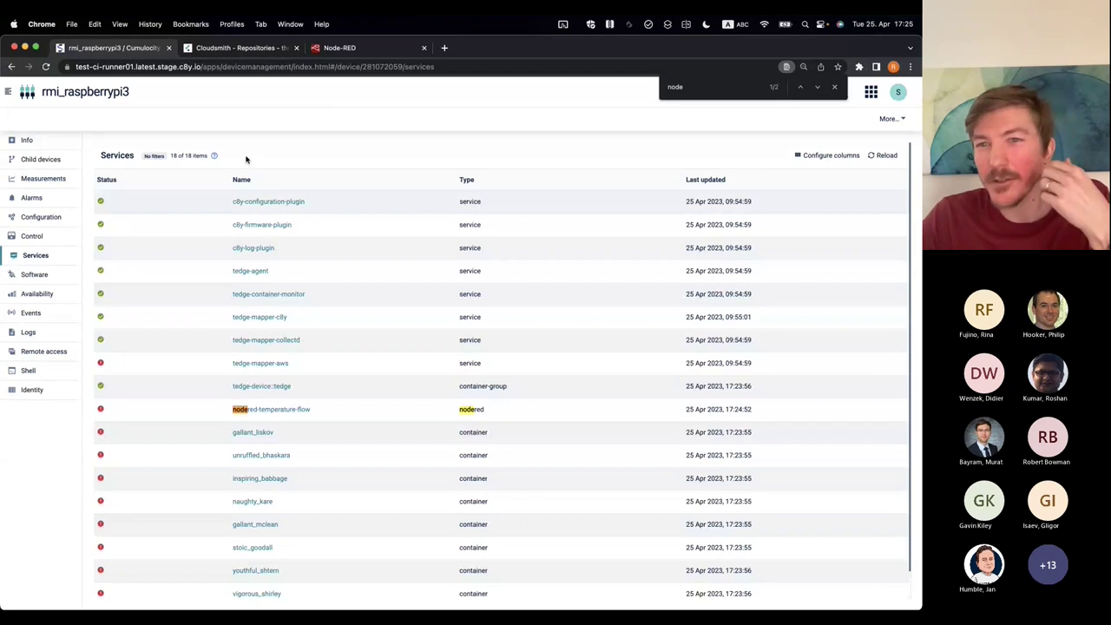
left_click(834, 86)
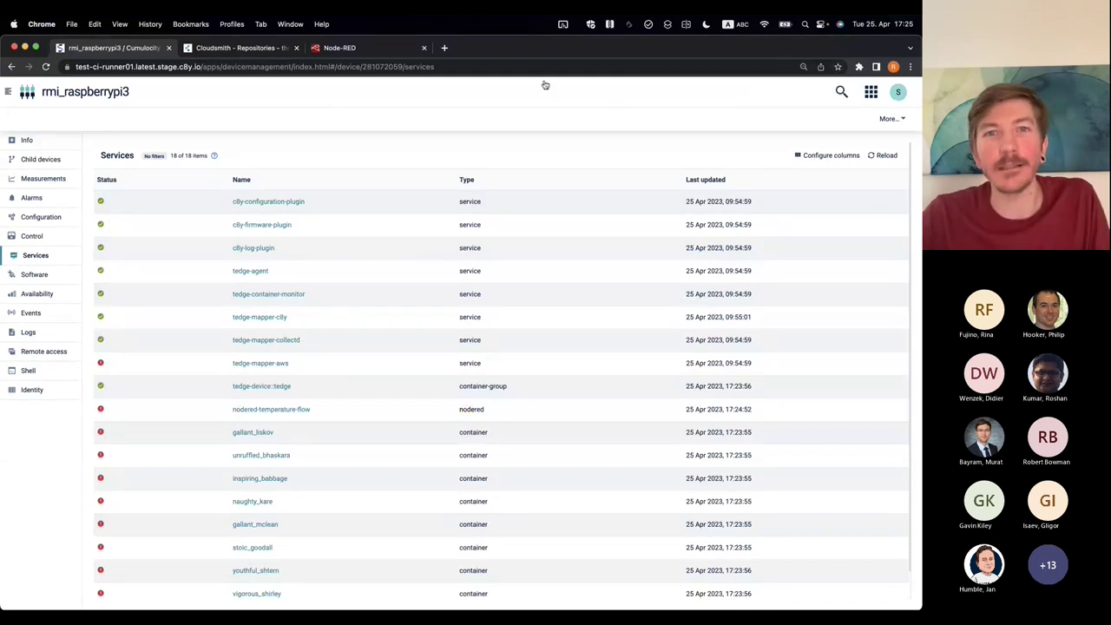
Reconnect to the Pi with plain 'ssh rmi_raspberrypi3', dropping port forwarding
key("super+Tab")
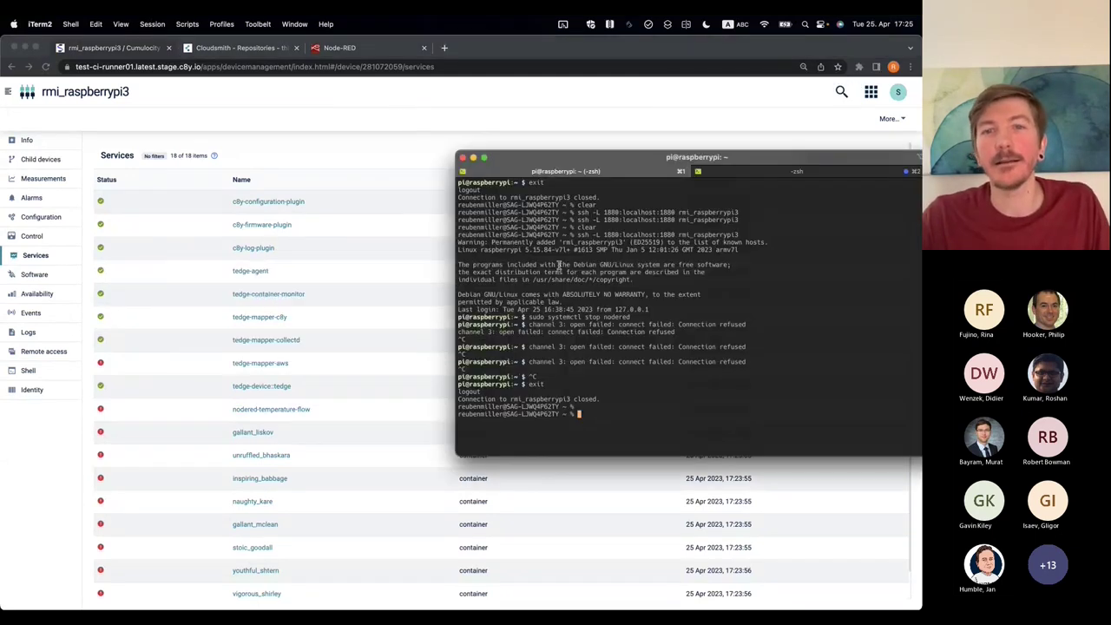
key("Right")
key("alt+Left")
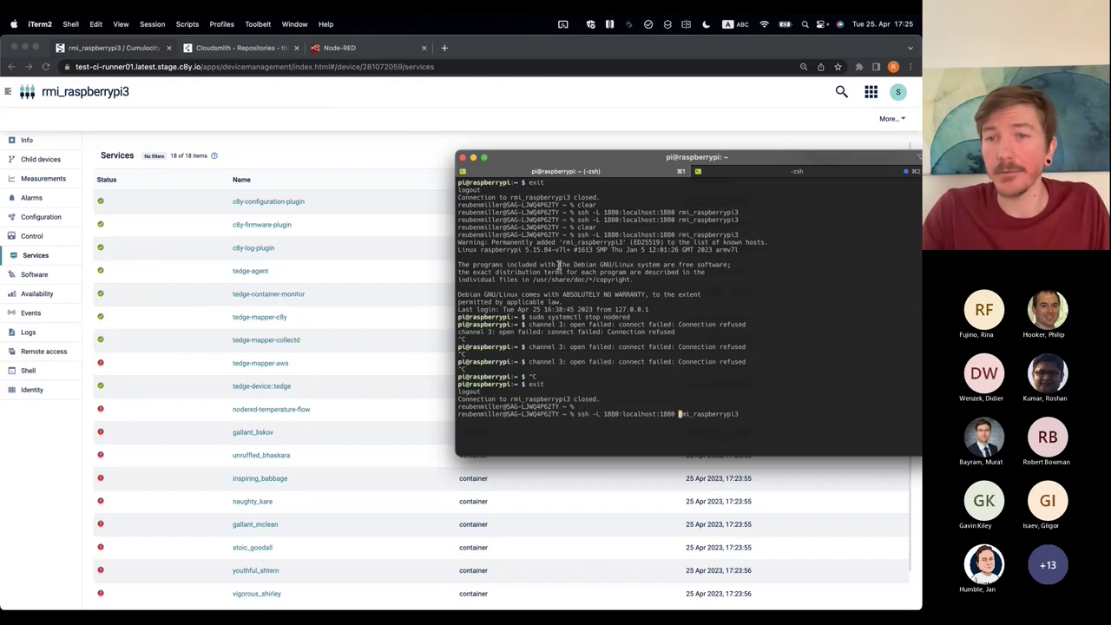
key("BackSpace")
key("BackSpace")
key("BackSpace")
key("BackSpace")
key("BackSpace")
key("BackSpace")
key("BackSpace")
key("BackSpace")
key("BackSpace")
key("BackSpace")
key("BackSpace")
key("BackSpace")
key("BackSpace")
key("BackSpace")
key("BackSpace")
key("BackSpace")
key("BackSpace")
key("BackSpace")
key("BackSpace")
key("BackSpace")
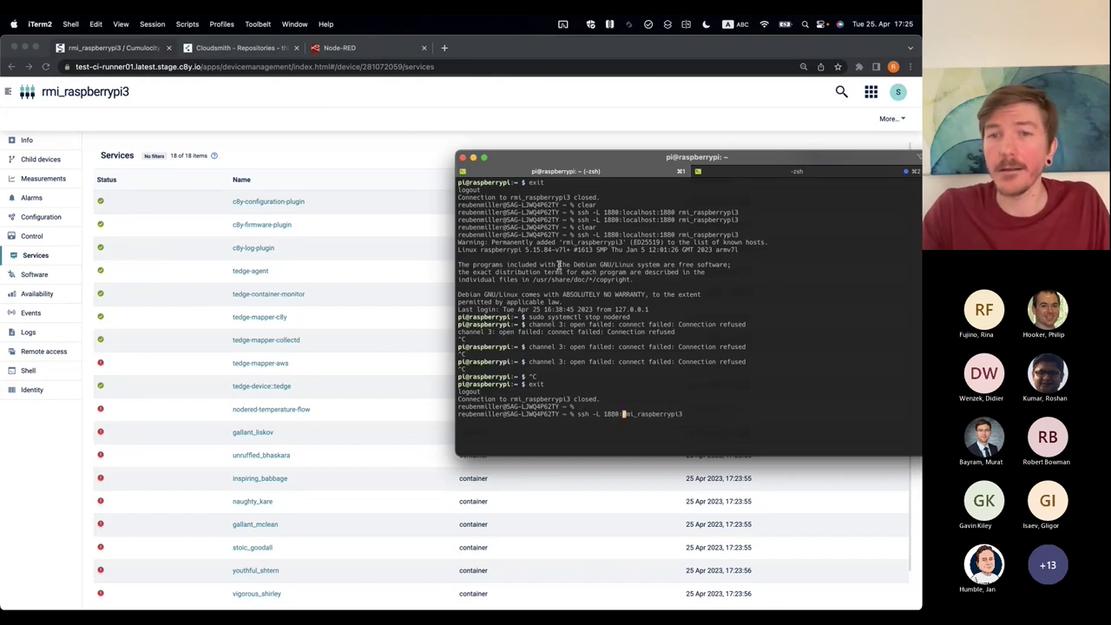
key("BackSpace")
key("Return")
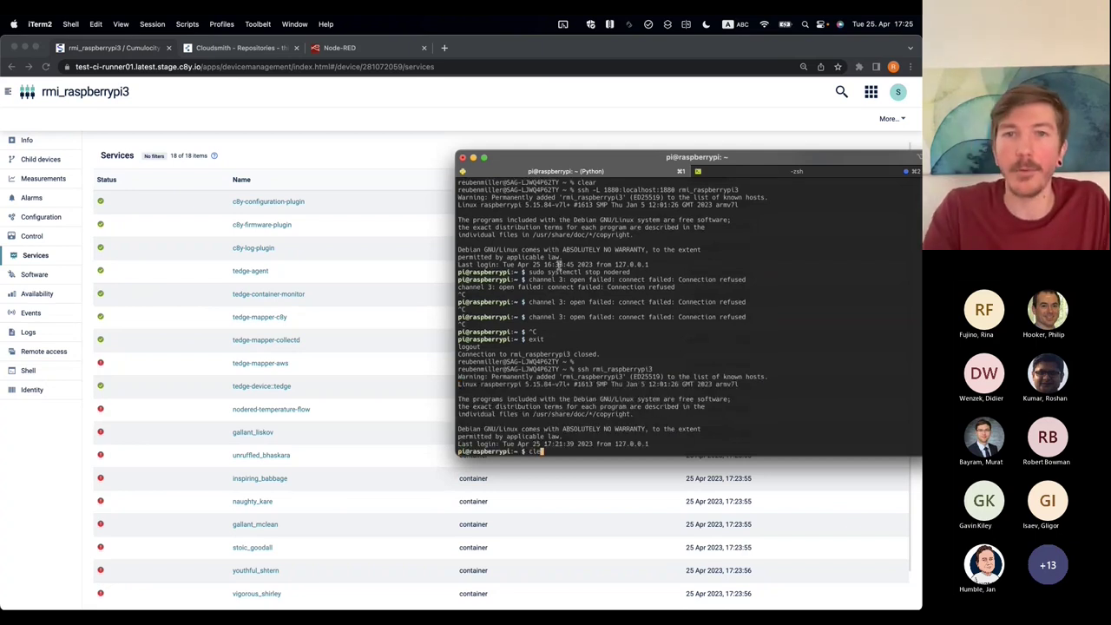
Follow the nodered log with 'journalctl -fu nodered', then stop following it
key("ctrl+l")
key("ctrl+r")
type("jou")
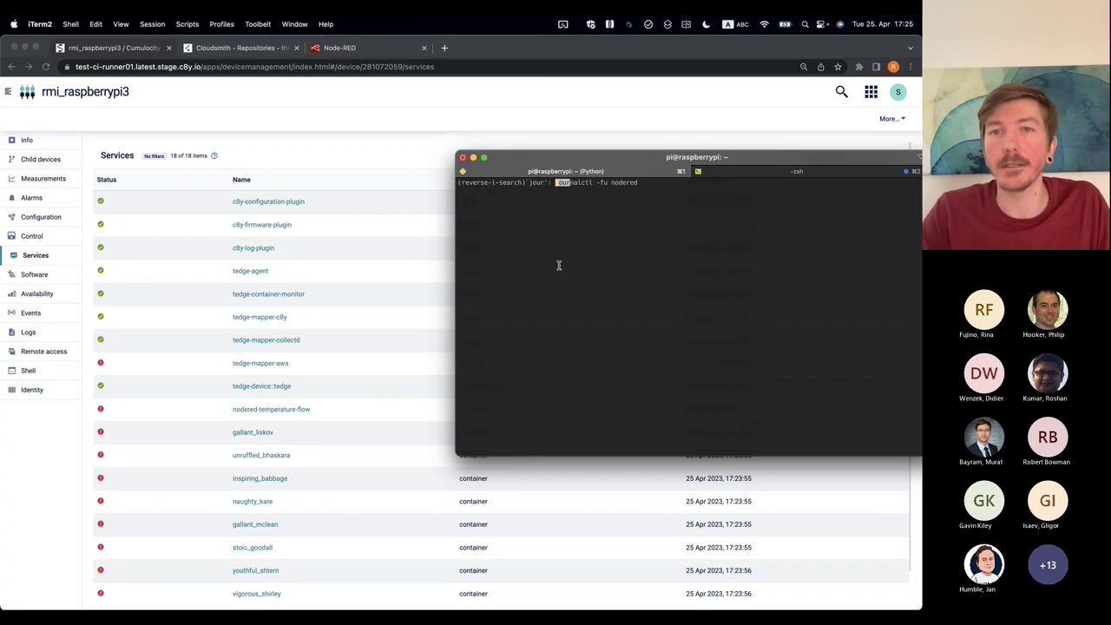
key("Escape")
key("Right")
key("Right")
key("Right")
key("Right")
key("Right")
key("Right")
key("Right")
key("Right")
key("Right")
key("Right")
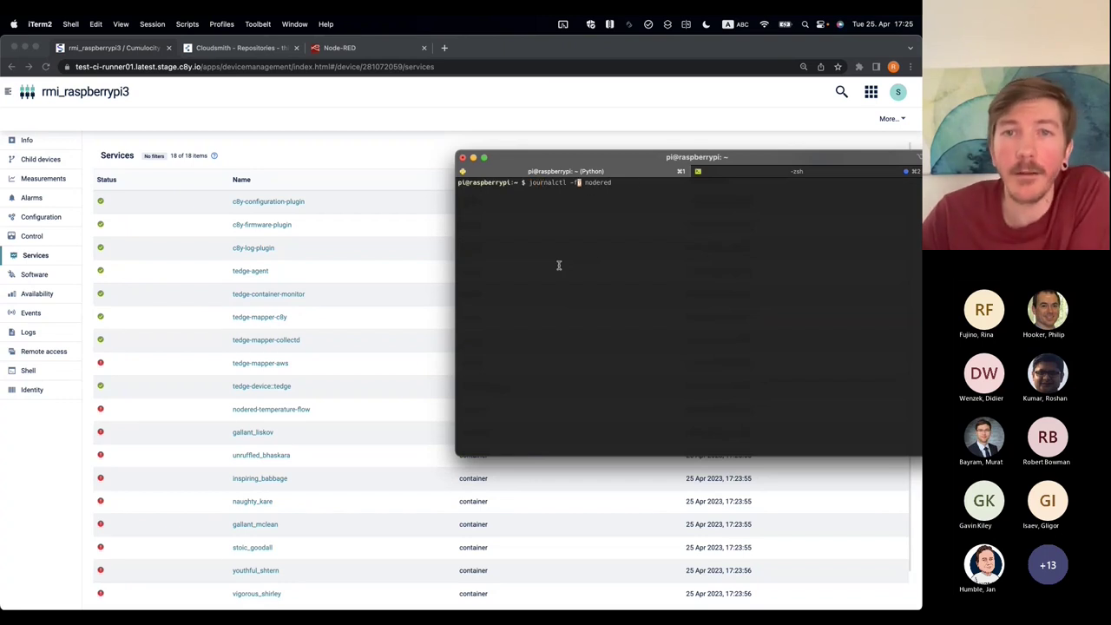
key("Return")
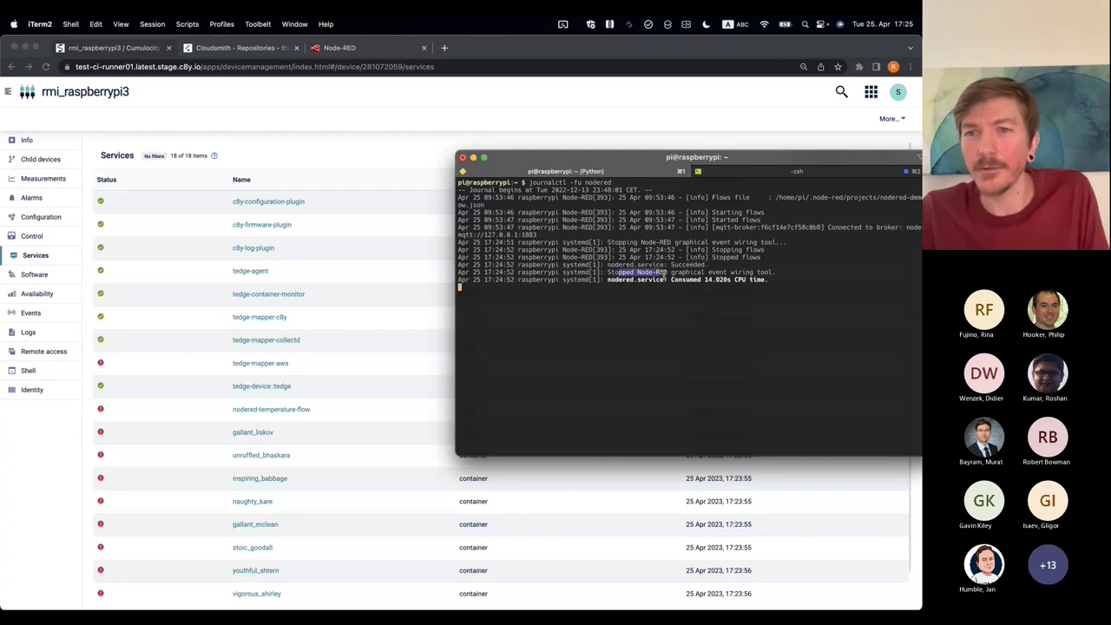
key("ctrl+c")
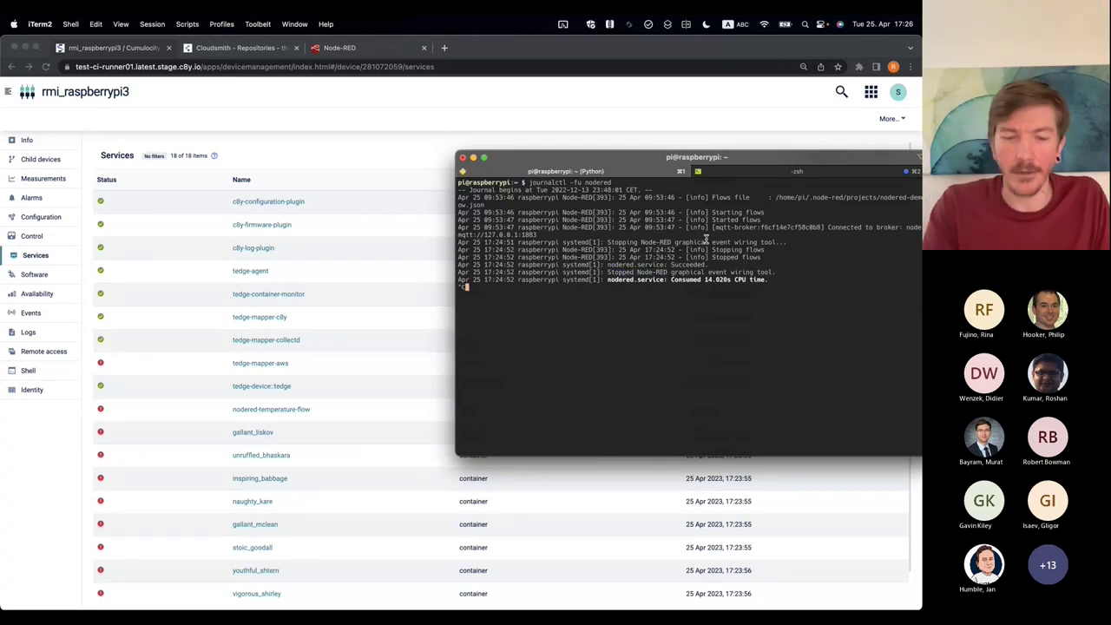
Run 'sudo systemctl status nodered', reporting the service inactive (dead)
key("ctrl+r")
type("systemc")
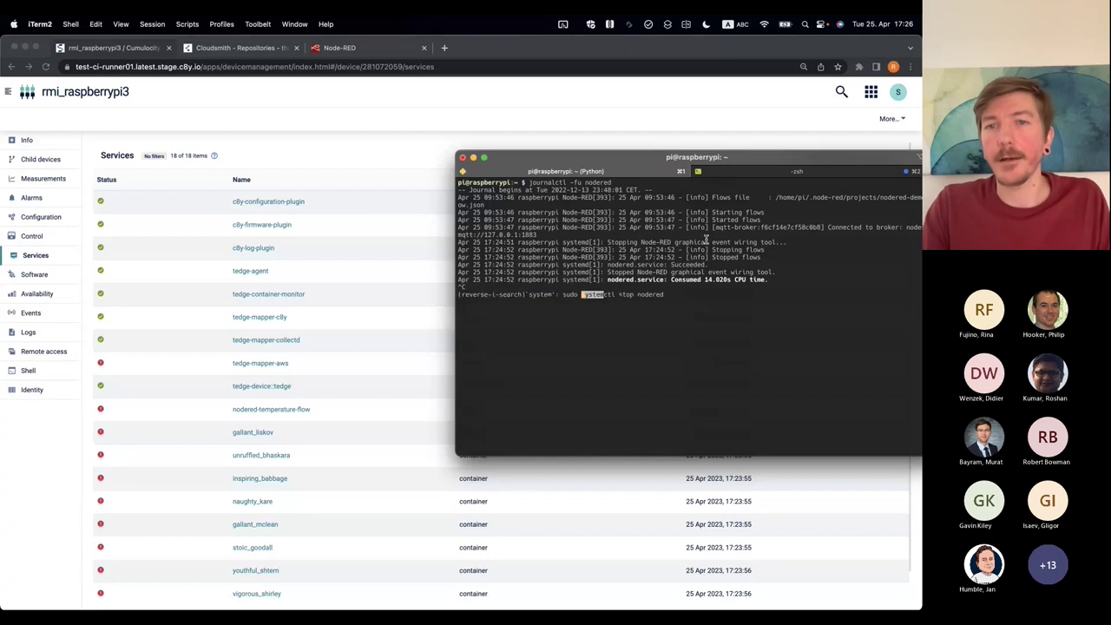
key("Escape")
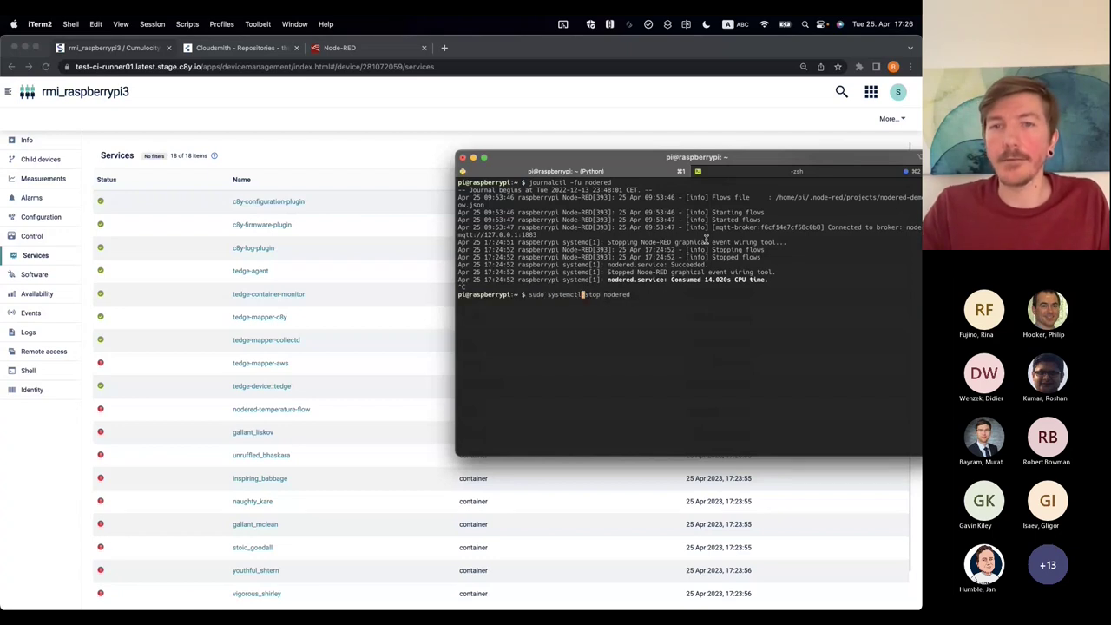
key("Delete")
key("Delete")
key("Delete")
key("Delete")
type("status")
key("Return")
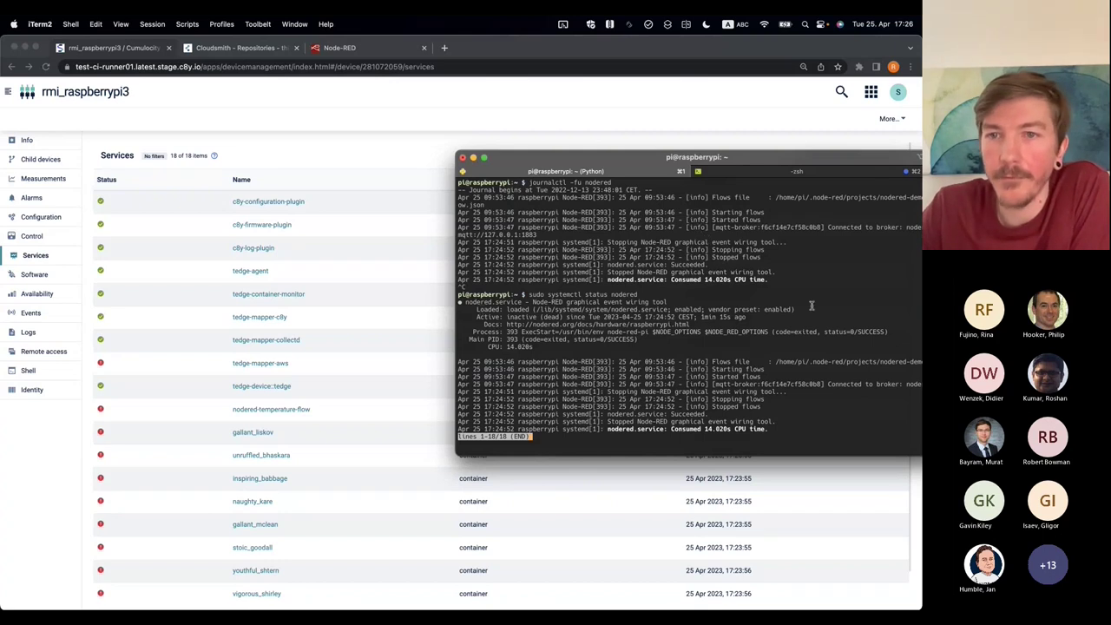
Highlight the inactive (dead) status, then start Node-RED with 'sudo systemctl start nodered'
left_click_drag(811, 305, 691, 309)
left_click_drag(503, 318, 578, 319)
left_click(594, 332)
key("q")
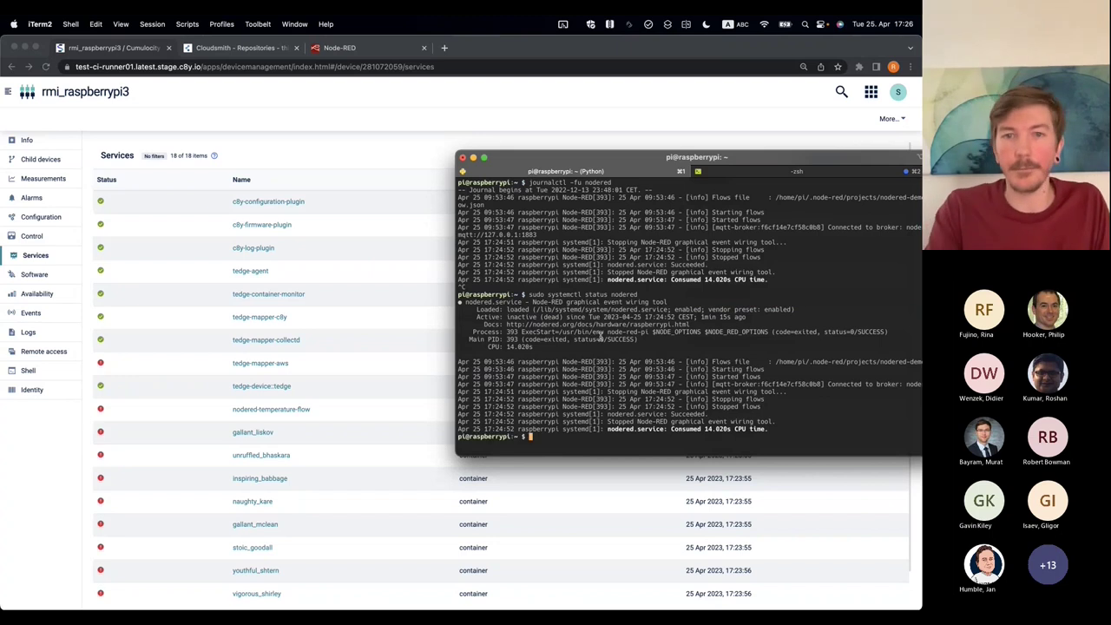
key("Up")
key("Left")
key("Left")
key("Left")
key("Left")
key("Left")
key("Left")
key("Left")
key("Left")
key("BackSpace")
key("BackSpace")
key("BackSpace")
key("BackSpace")
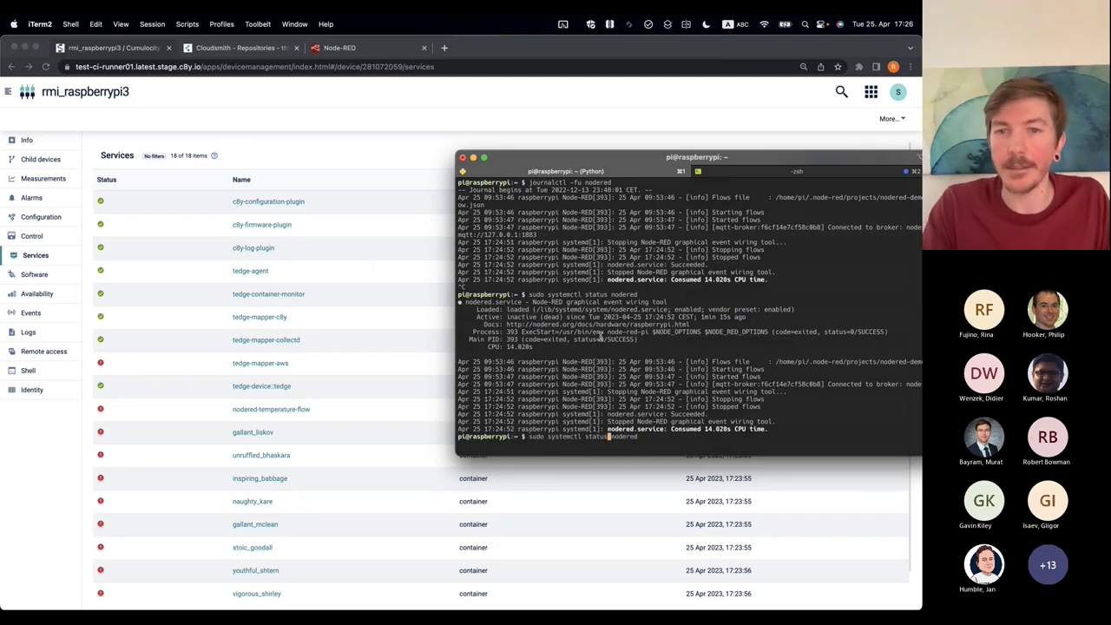
type("art")
key("Return")
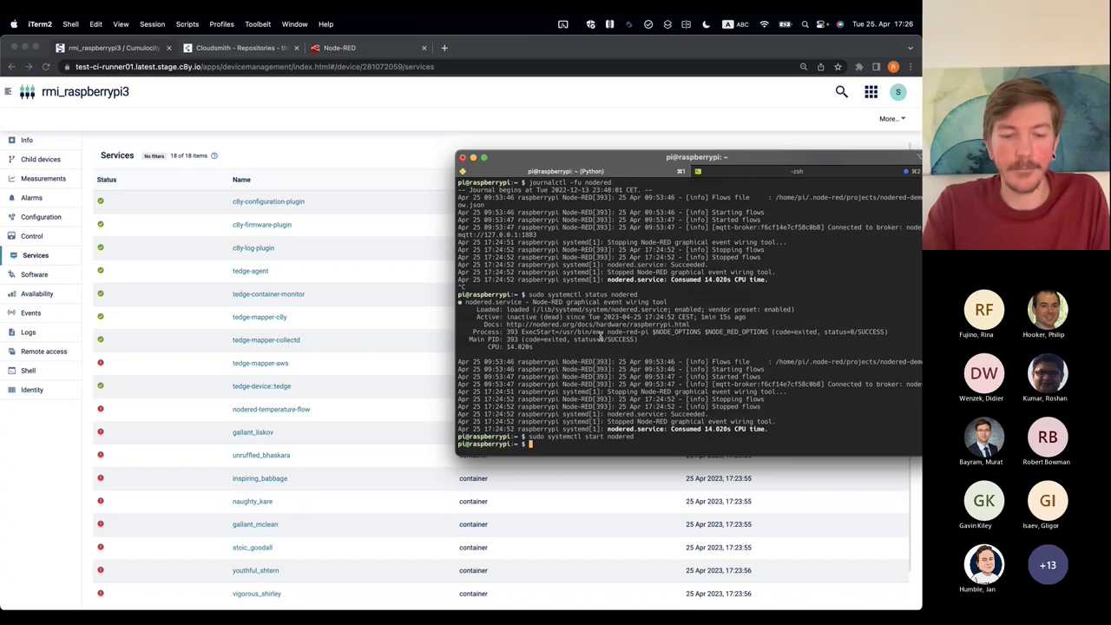
Follow the nodered log again to watch Node-RED v3.0.2 start up
key("Up")
key("Up")
key("Up")
key("Return")
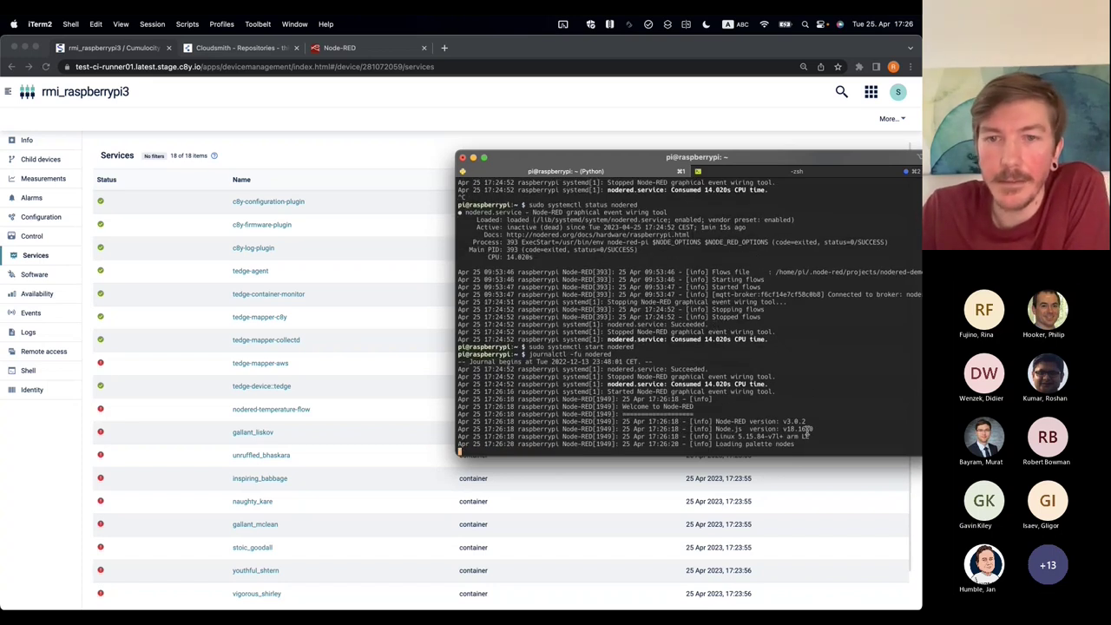
left_click_drag(806, 431, 564, 387)
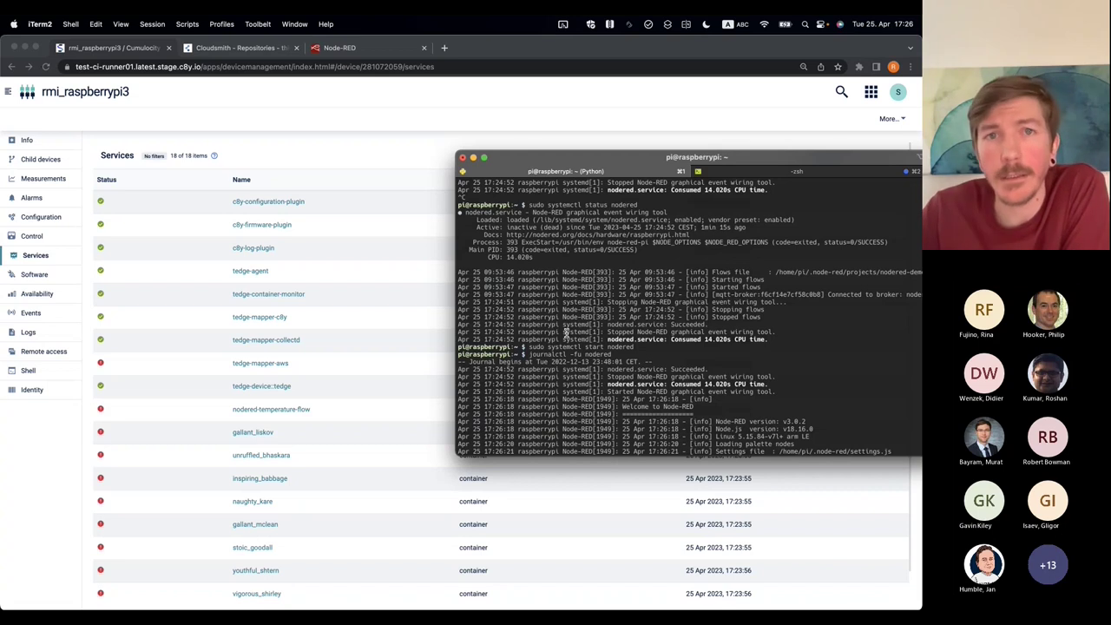
left_click_drag(597, 157, 577, 139)
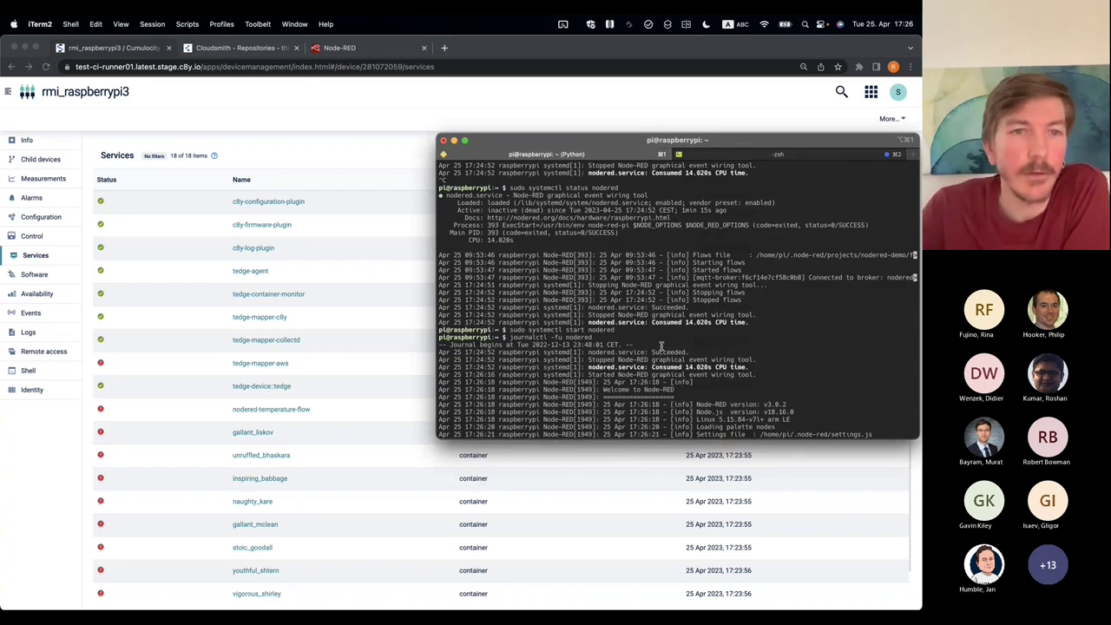
Reload the Services list so nodered-temperature-flow shows Up at 17:26:21
left_click(43, 447)
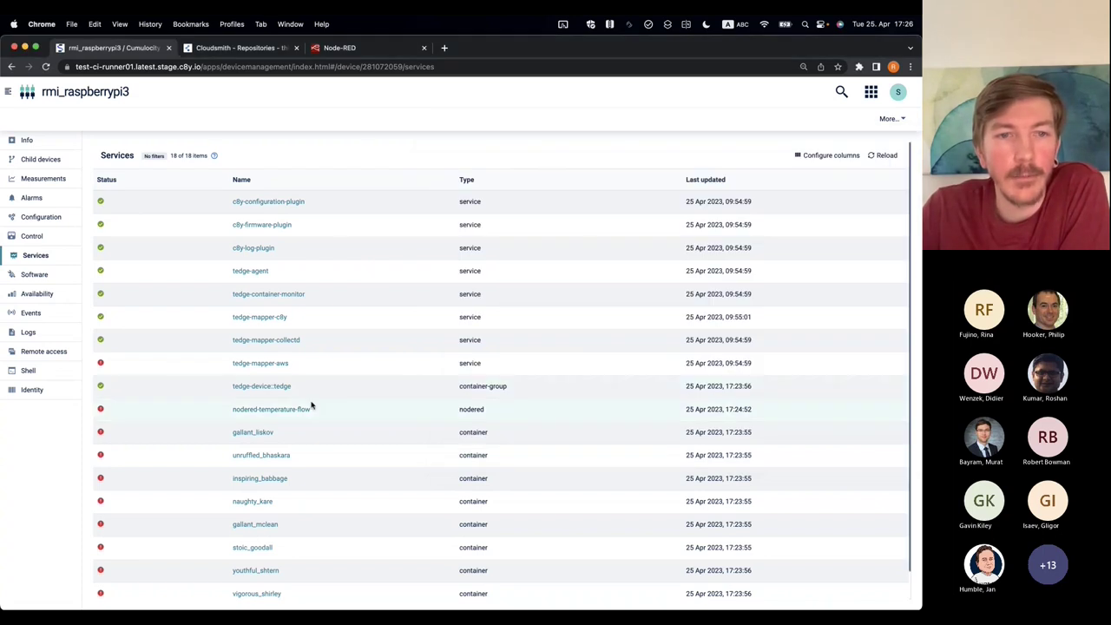
left_click(882, 155)
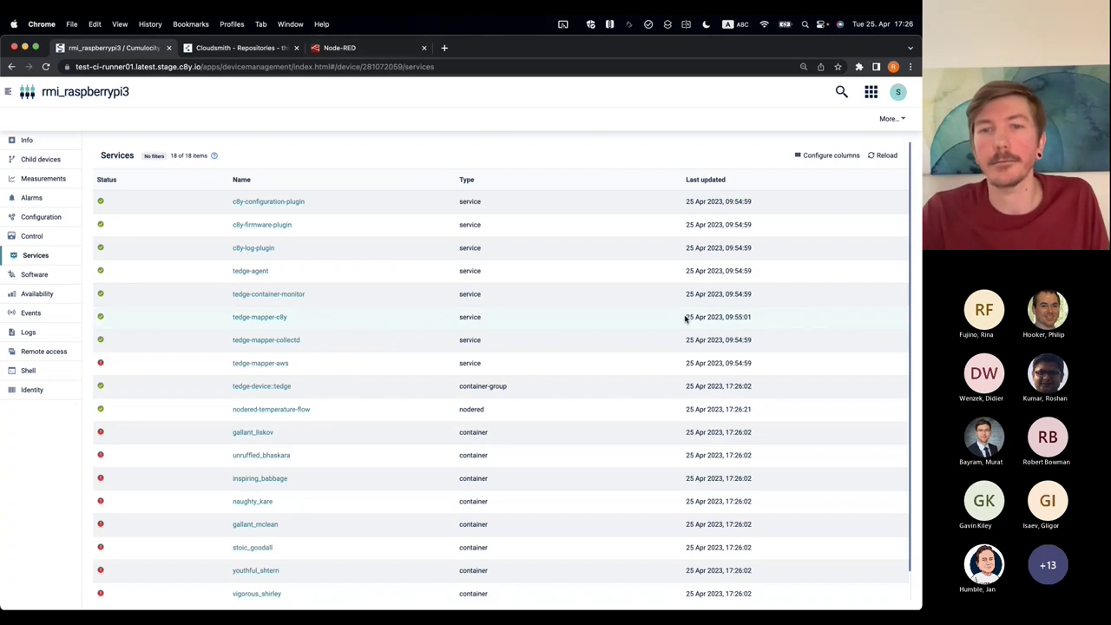
key("super+Tab")
left_click(356, 153)
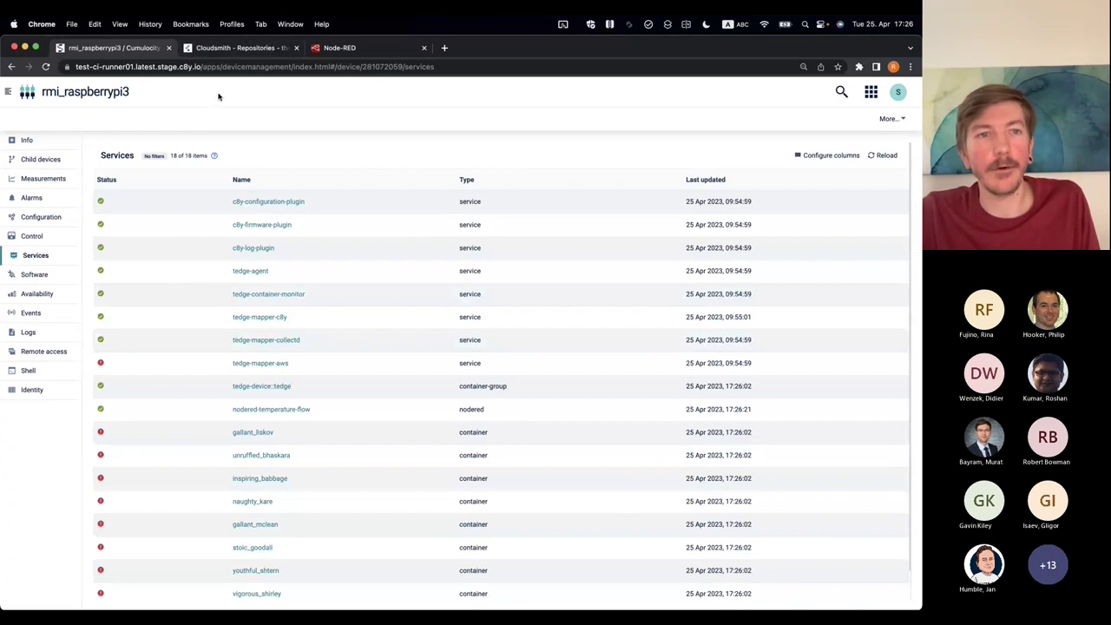
Show the device's Remote access page with passthrough and webssh endpoints on 127.0.0.1:22
left_click(40, 360)
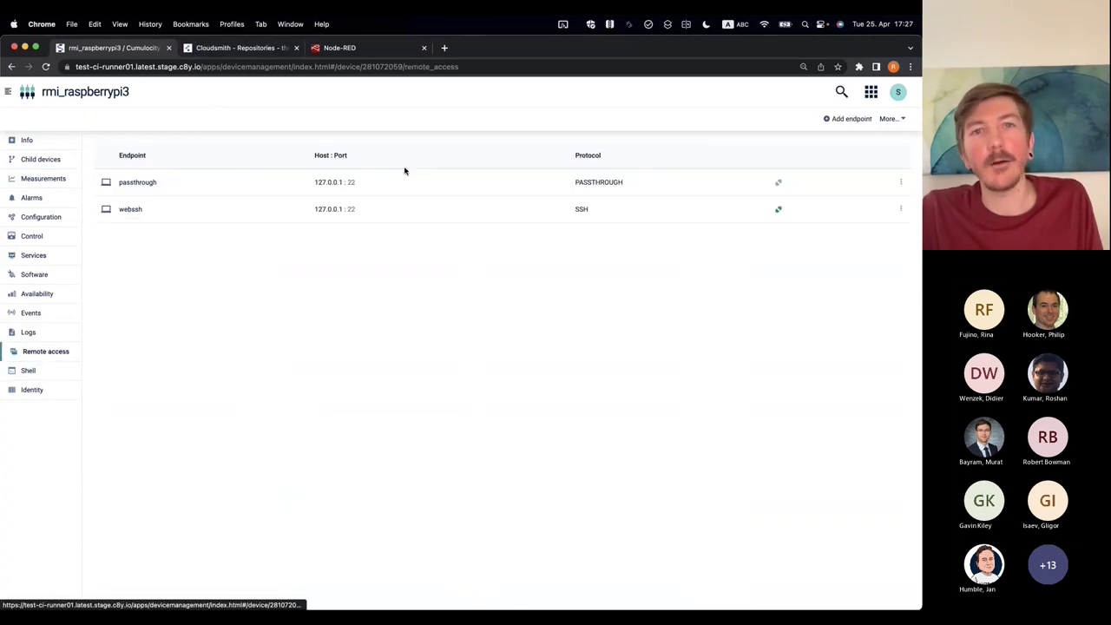
key("super+Tab")
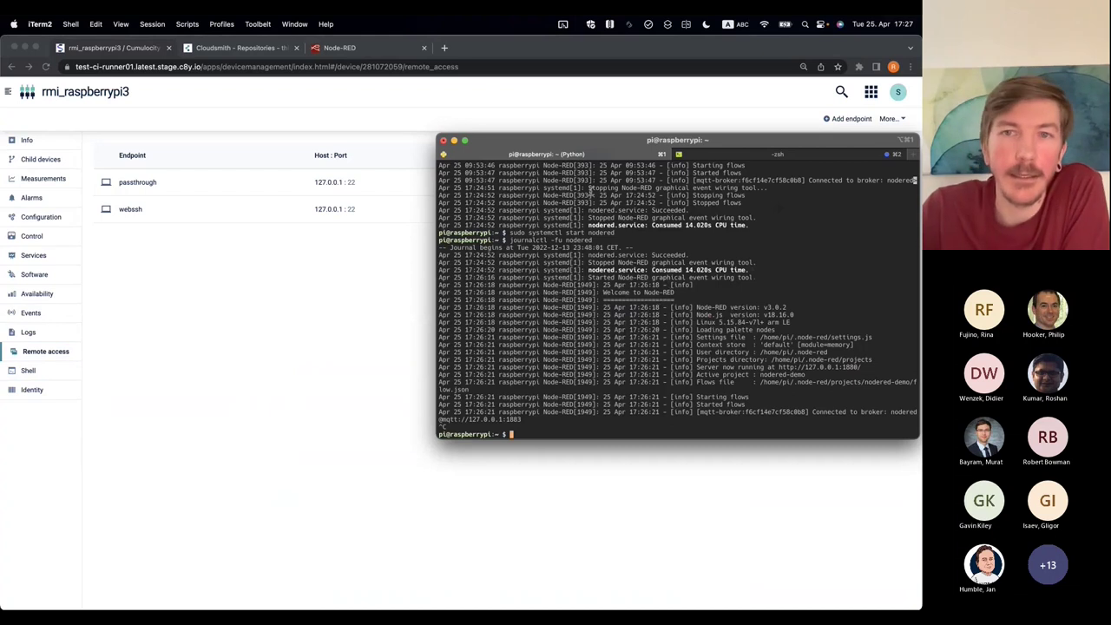
left_click_drag(618, 149, 608, 146)
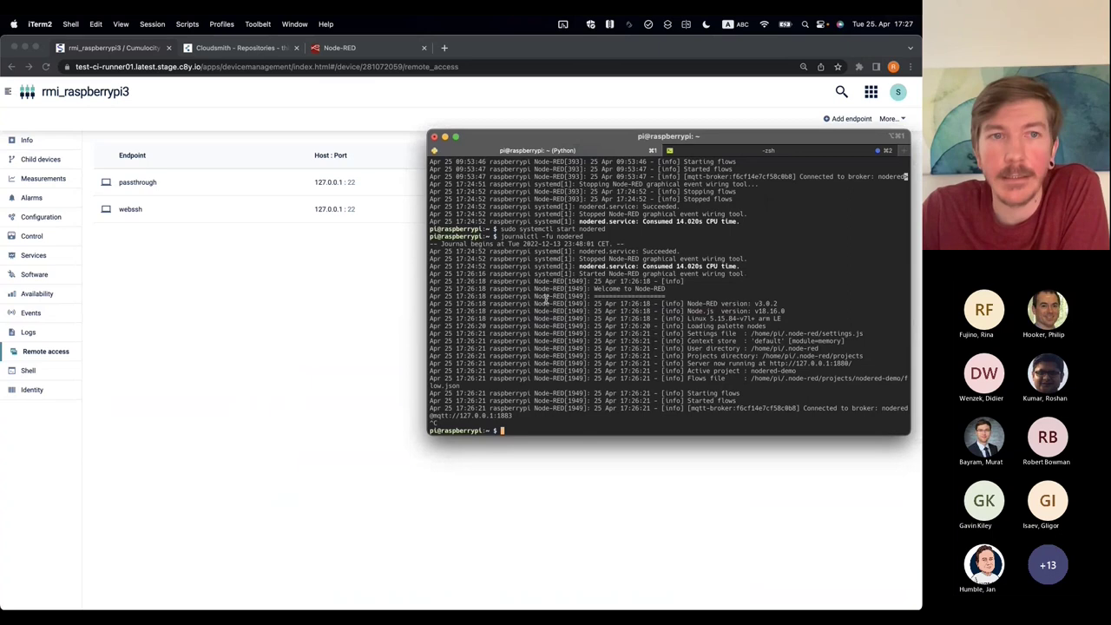
left_click(149, 194)
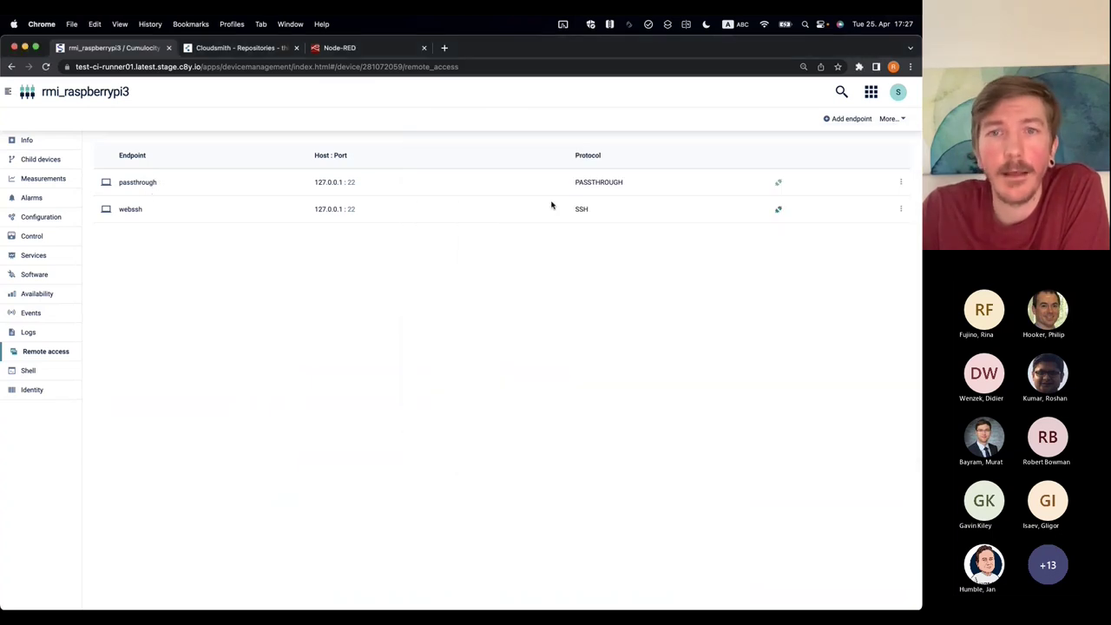
Over webssh, confirm nodered is active (running) with systemctl status, then log out with exit
left_click(779, 210)
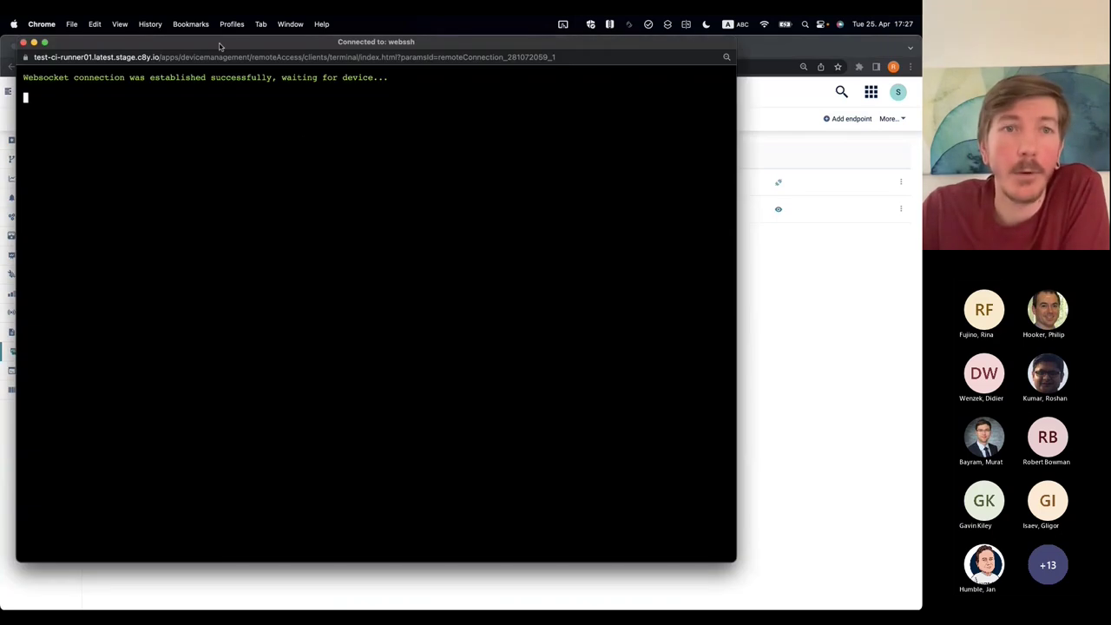
left_click_drag(220, 46, 354, 70)
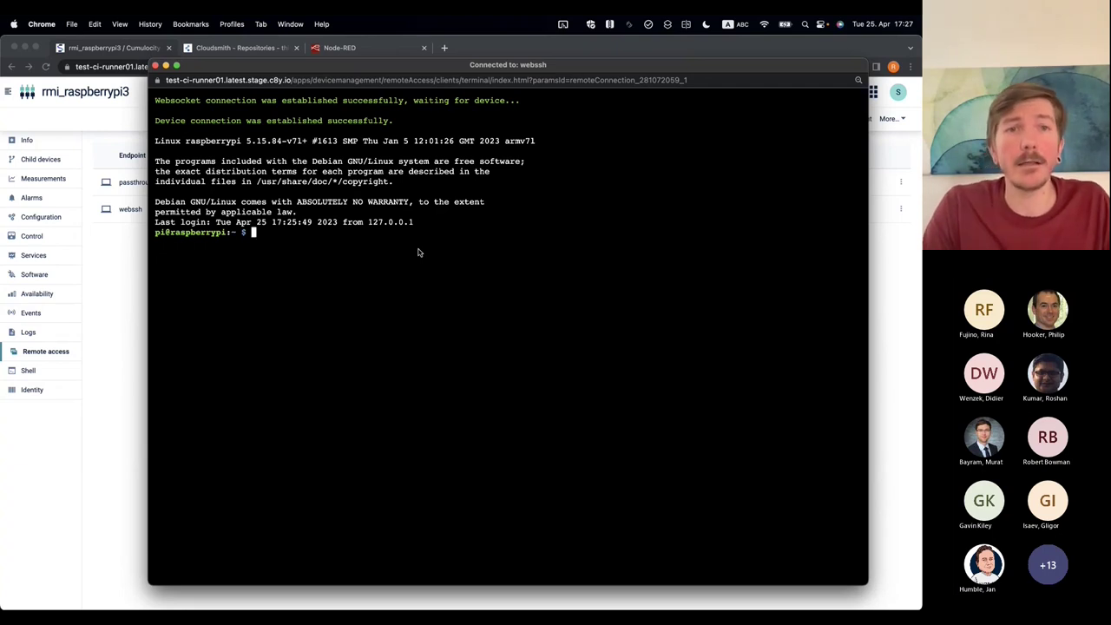
type("sudo sys")
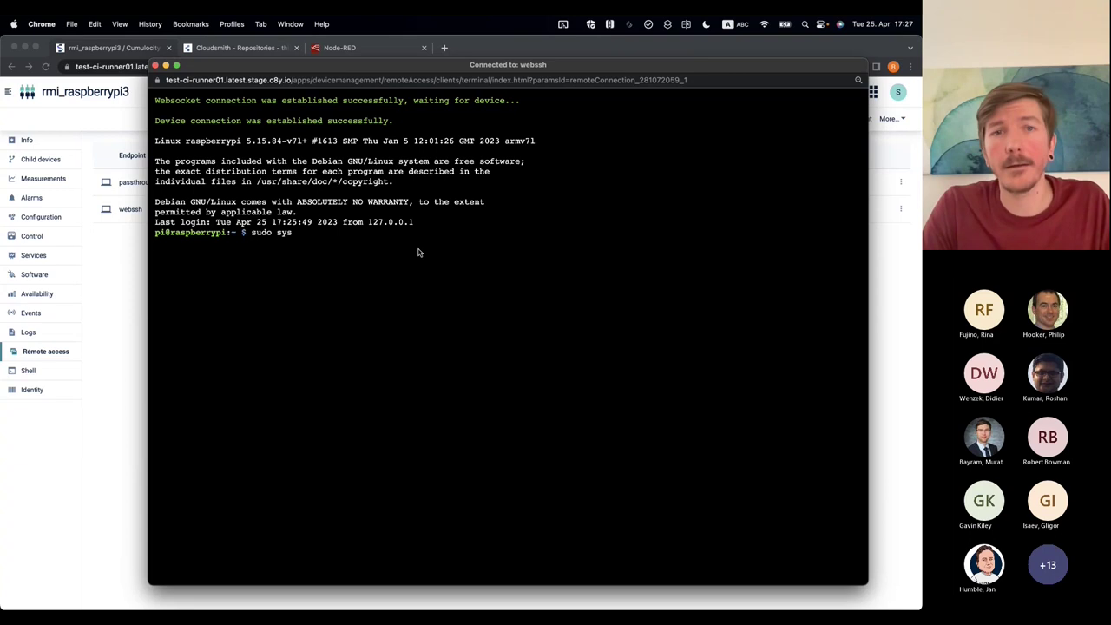
type("temctl status ")
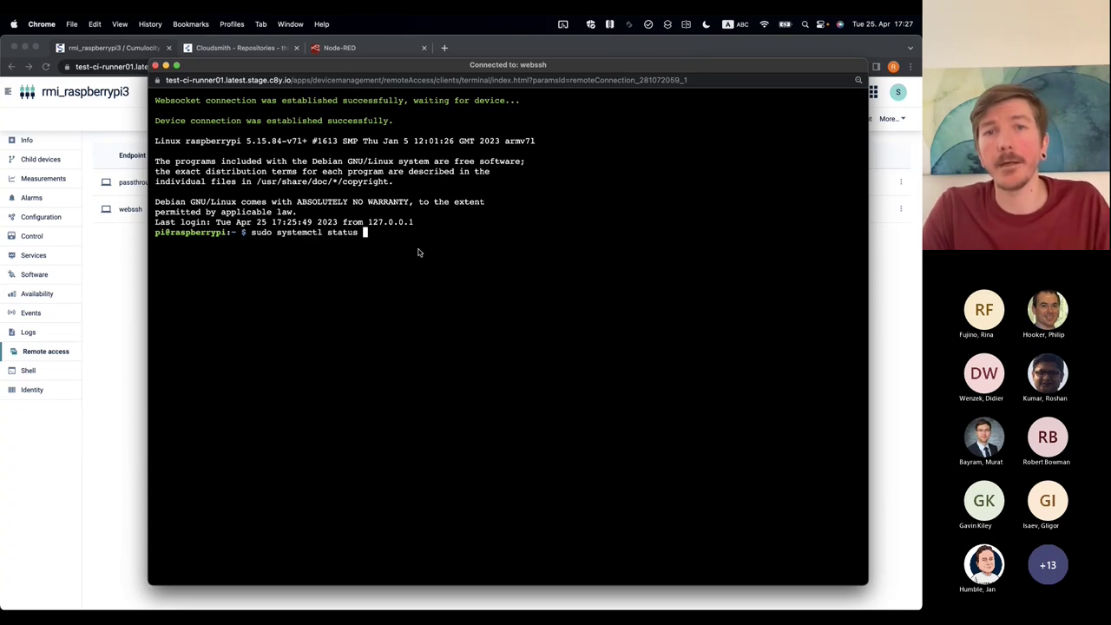
type("nodered")
key("Return")
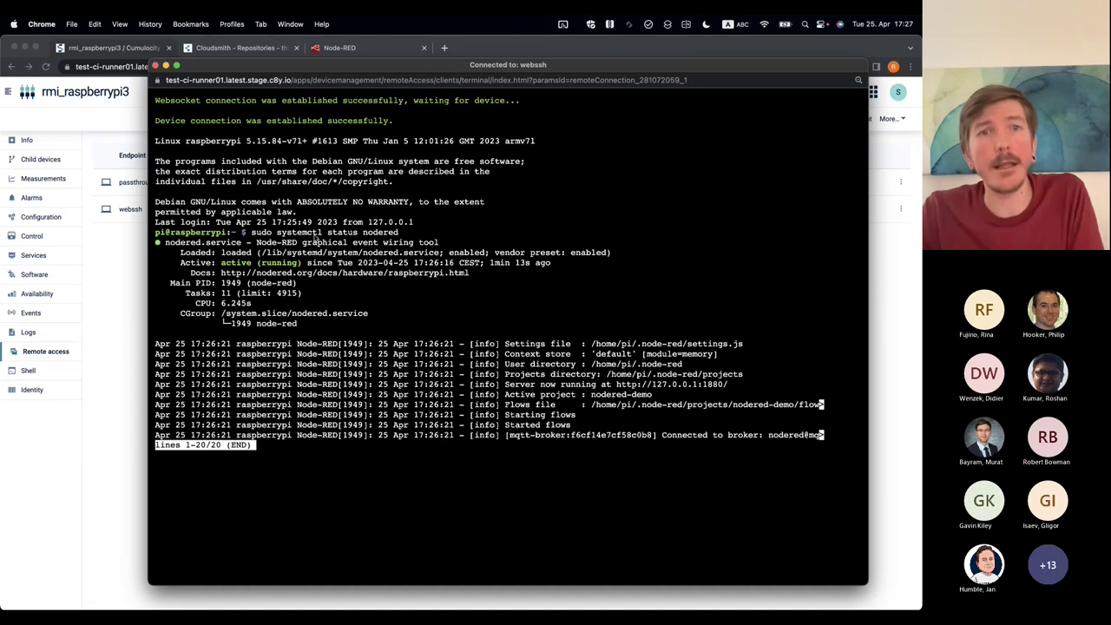
key("q")
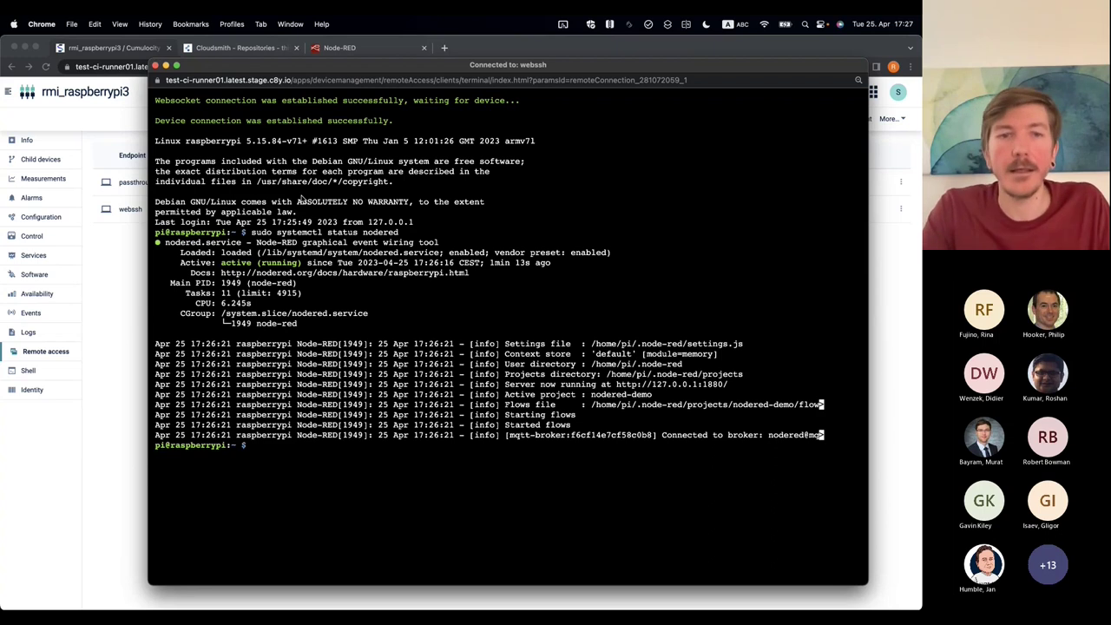
type("e")
type("xit")
key("Return")
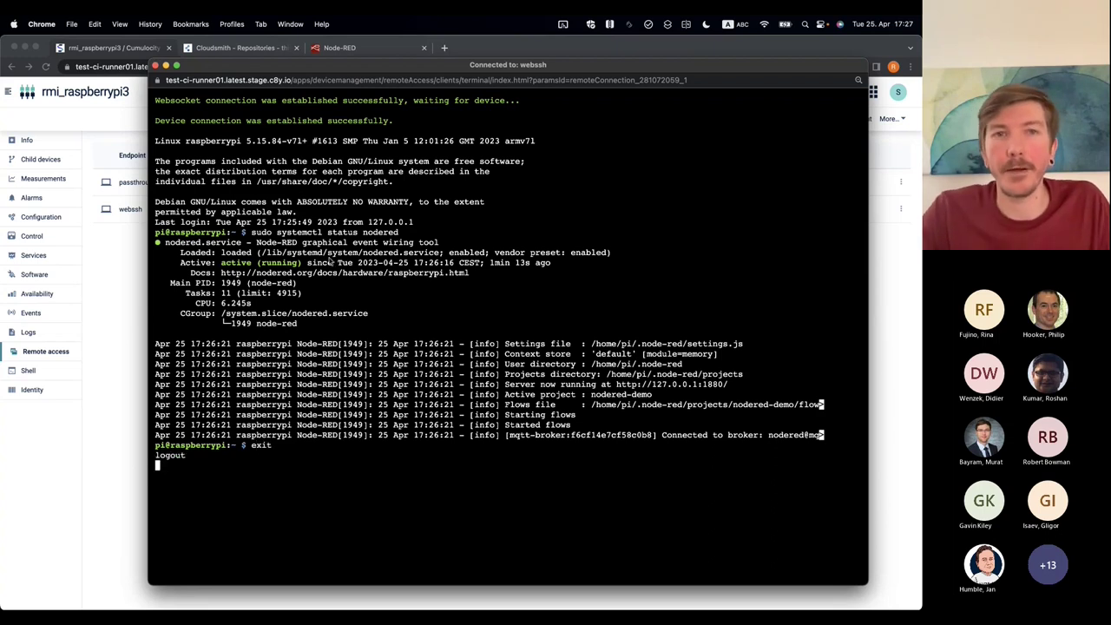
Close the webssh window, show the native iTerm2 SSH session, then return to the Remote access page
left_click(157, 66)
key("super+Tab")
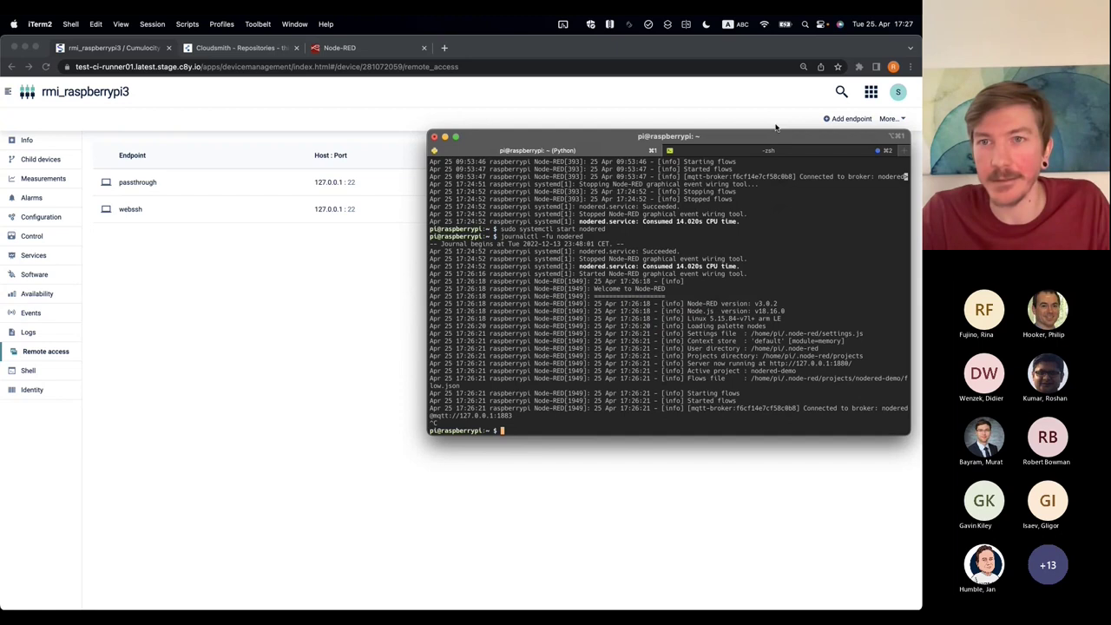
left_click_drag(767, 139, 764, 131)
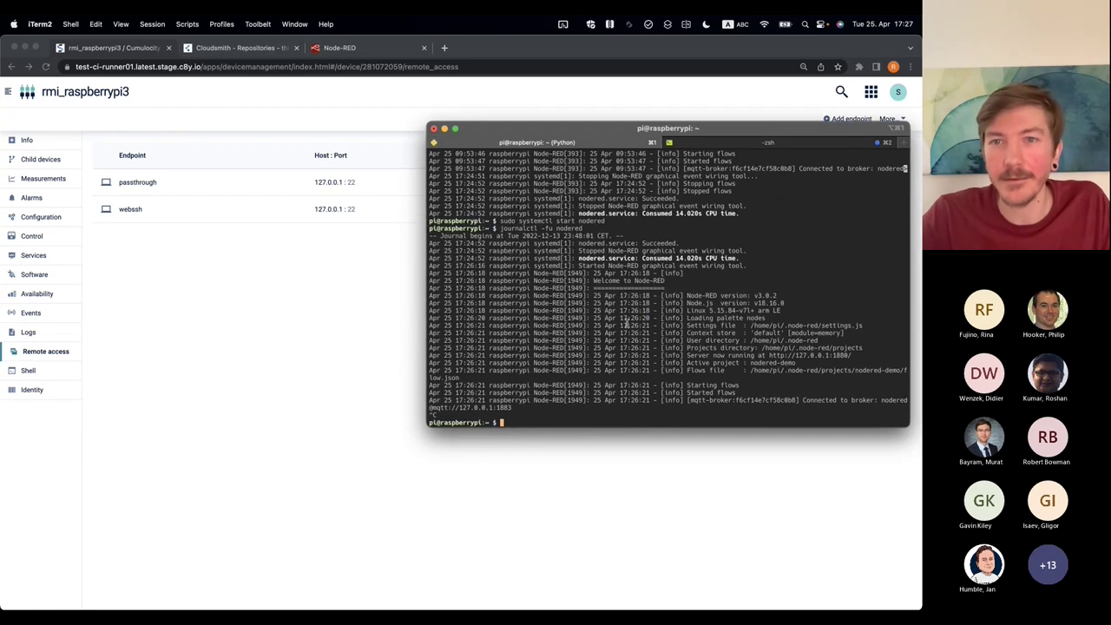
left_click_drag(741, 128, 735, 122)
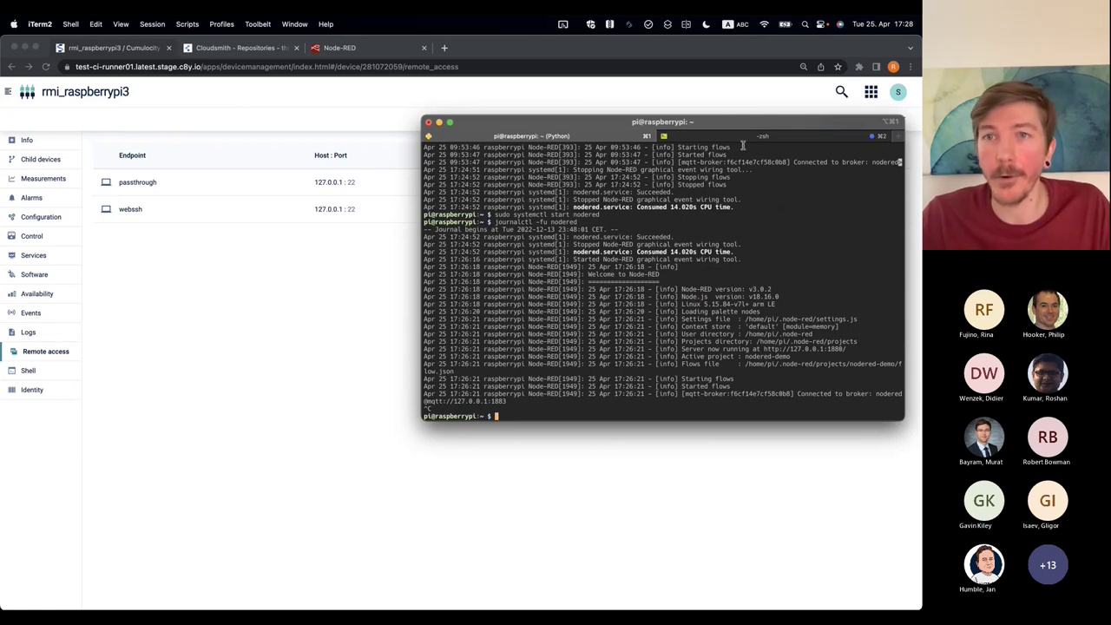
left_click_drag(761, 121, 763, 116)
left_click(206, 298)
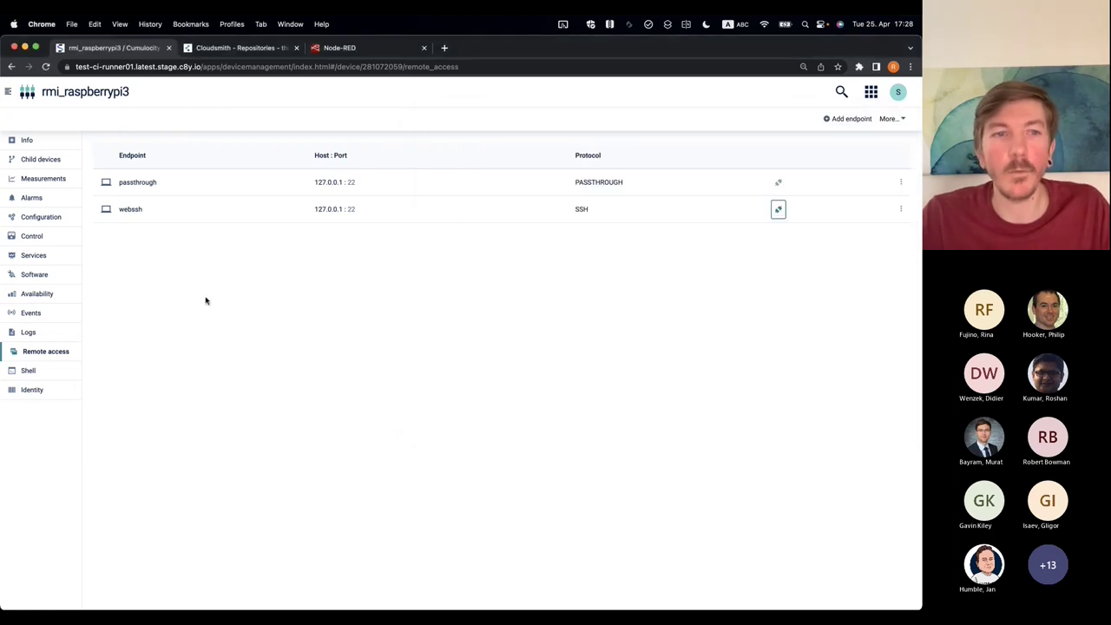
Switch to PowerPoint and go to slide 4, 'How does it work?'
key("super+Tab")
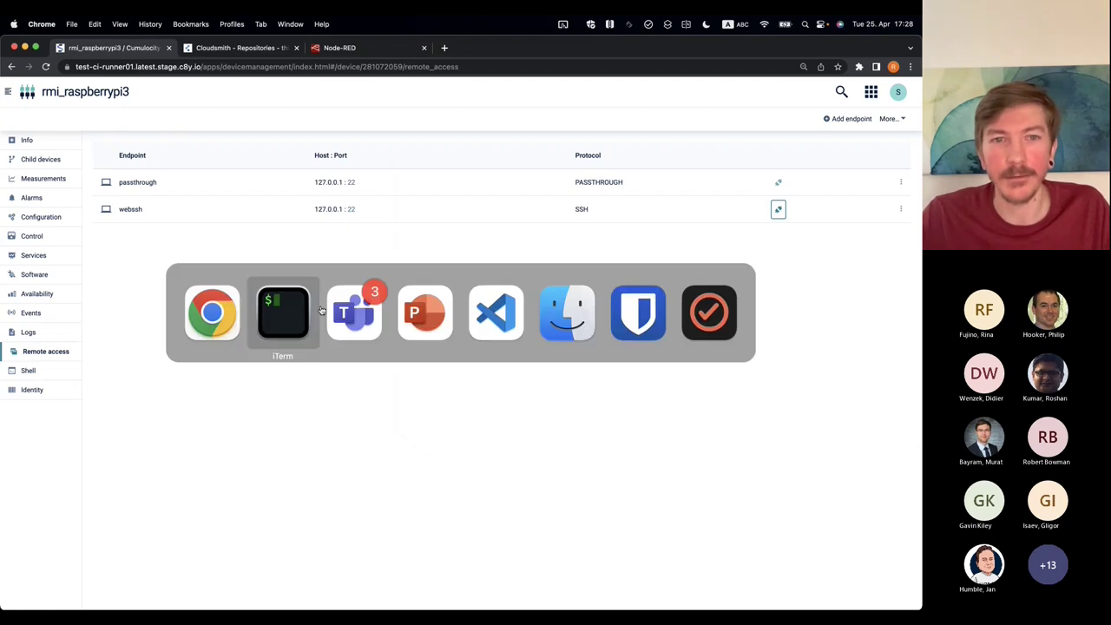
left_click(414, 321)
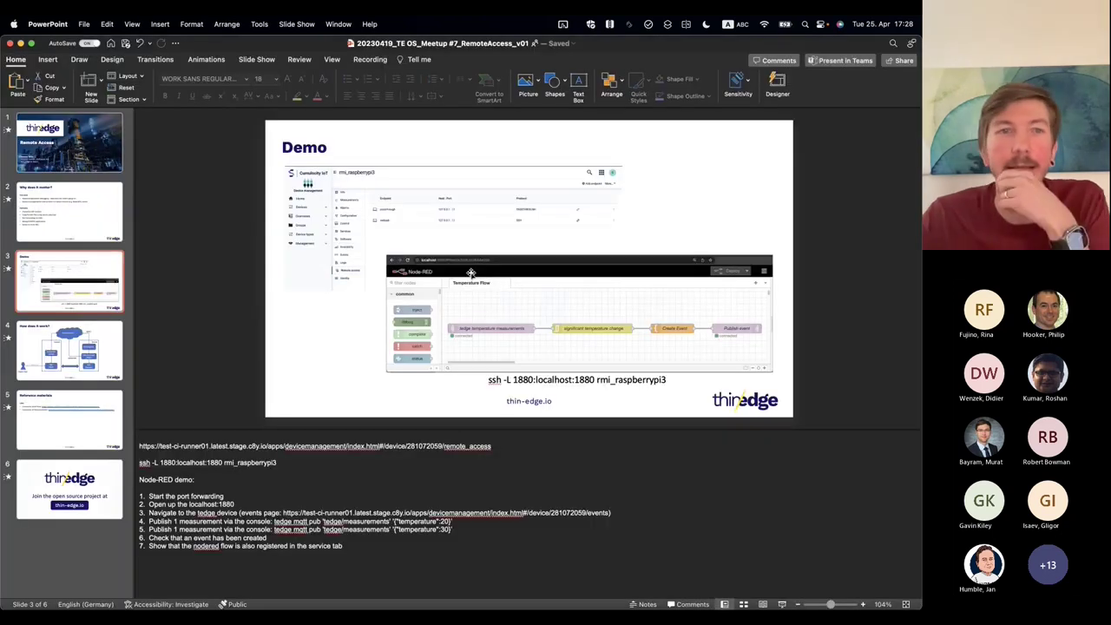
left_click(125, 352)
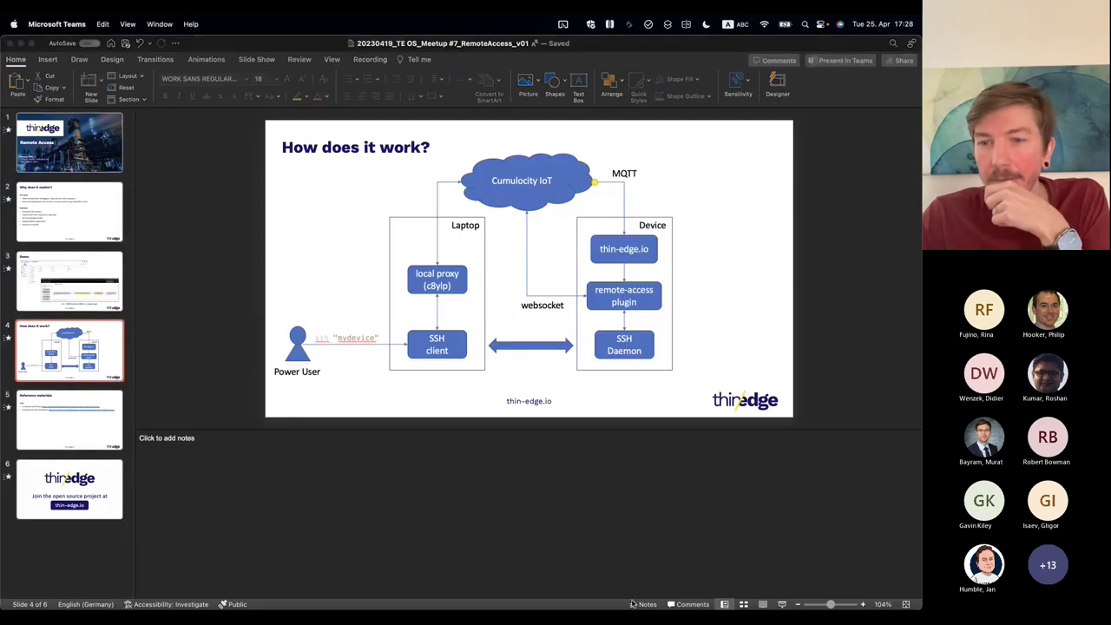
Refocus the PowerPoint window showing the 'How does it work?' architecture slide
left_click(694, 364)
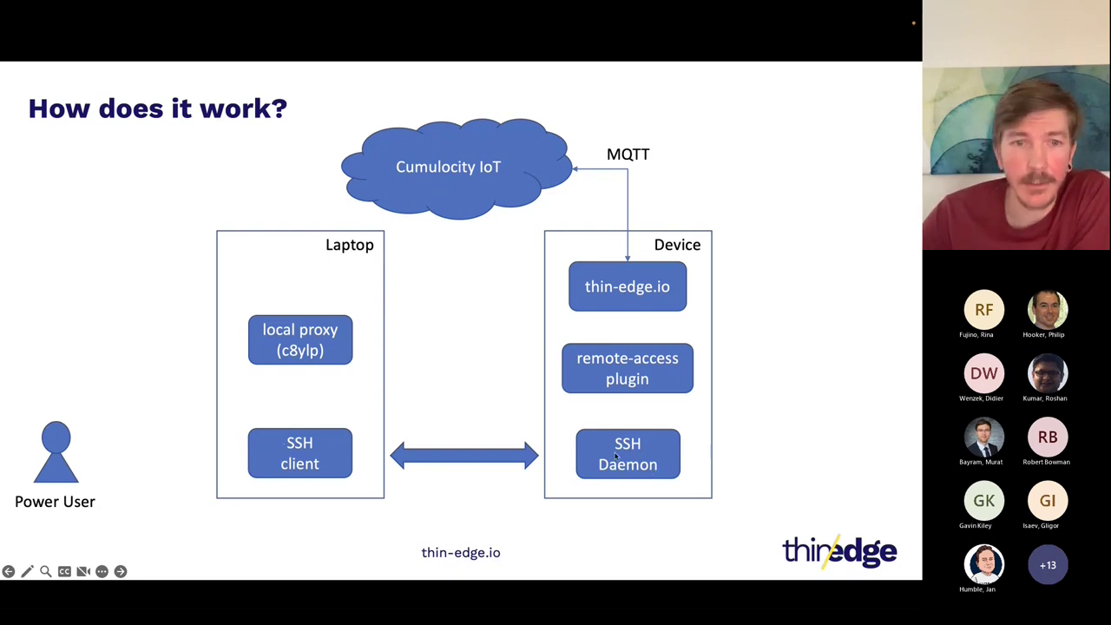
Reveal the ssh "mydevice" arrow, the proxy–SSH client link, and the thin-edge.io-to-plugin arrow
left_click(615, 458)
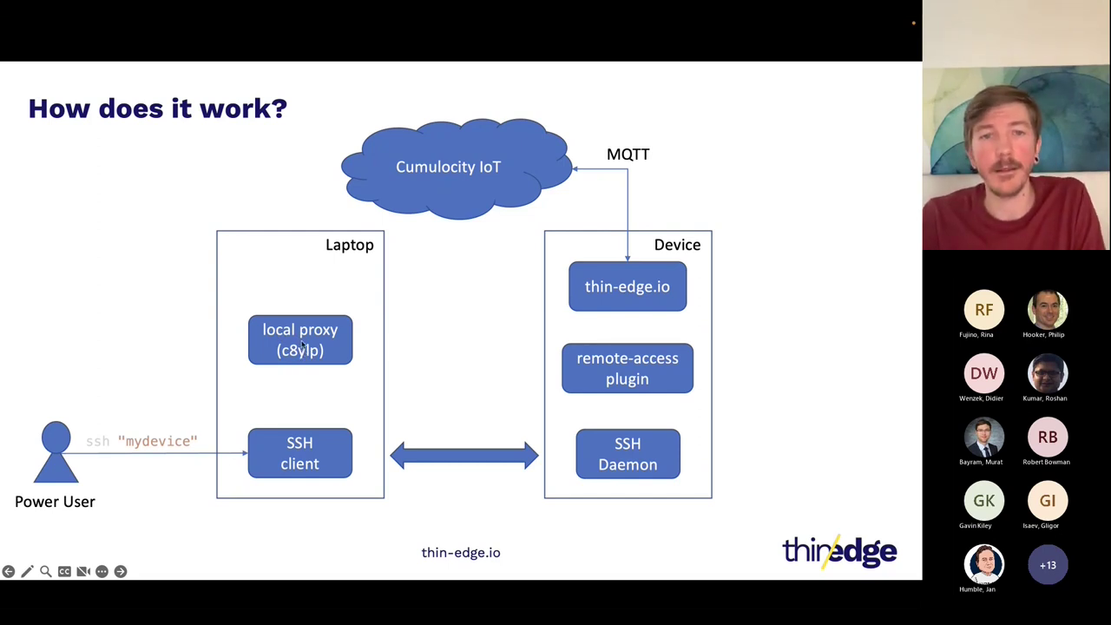
key("Right")
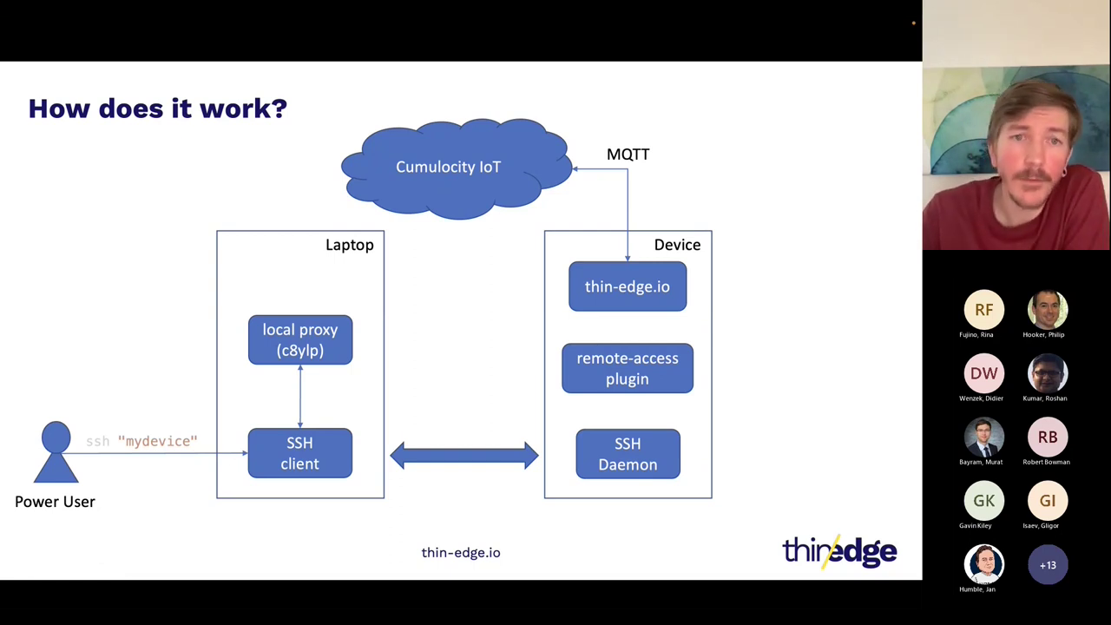
key("Left")
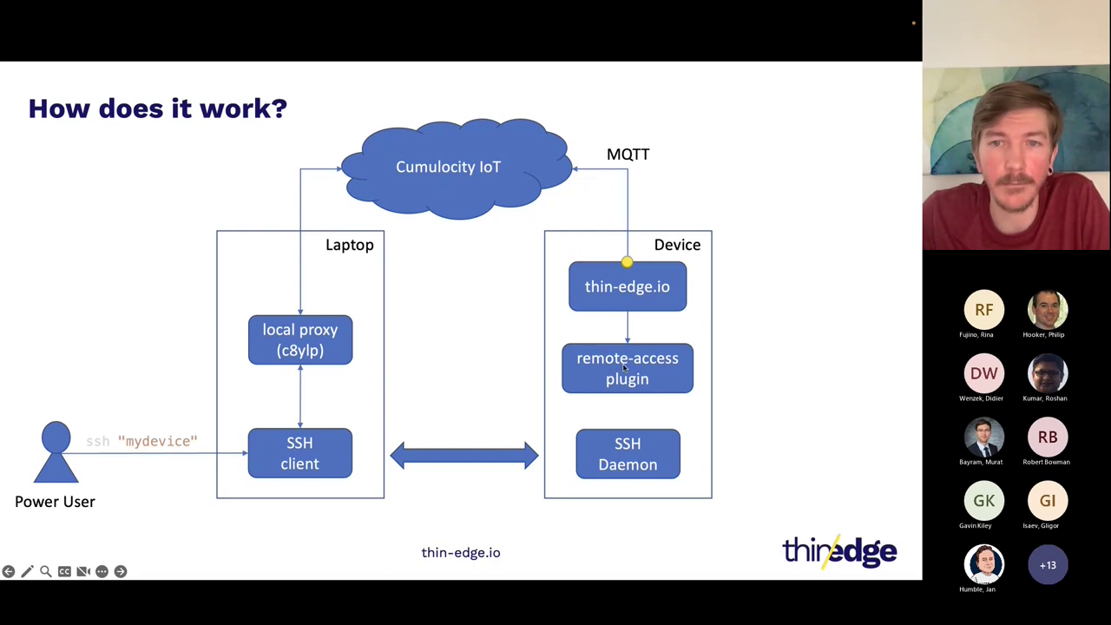
Reveal the websocket and plugin-to-SSH Daemon links, then end the slideshow to slide 4's editor
key("Right")
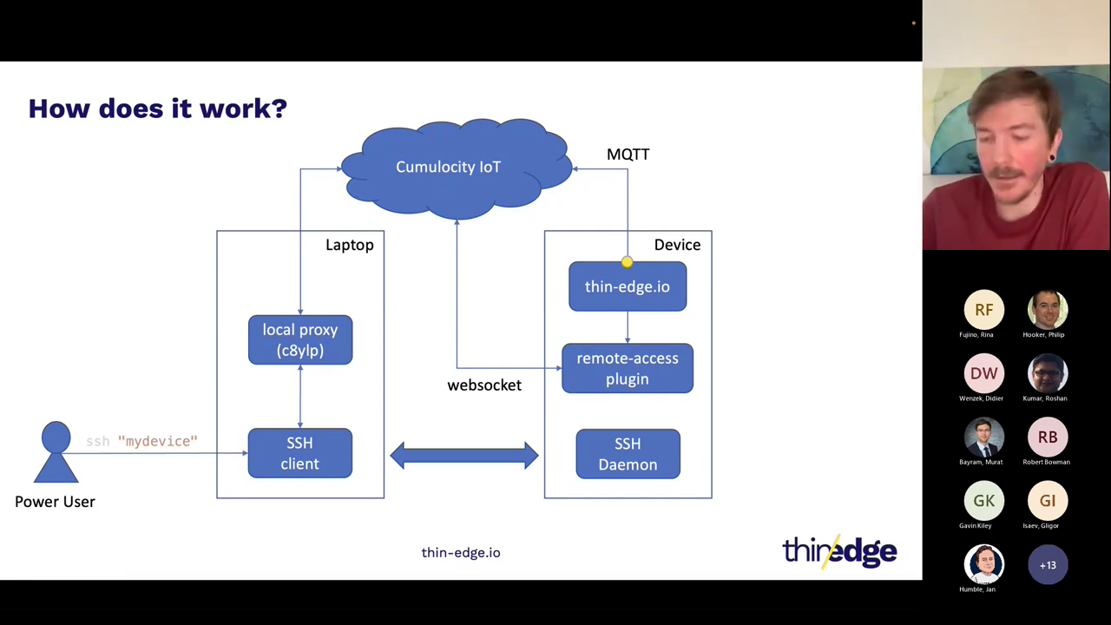
key("Right")
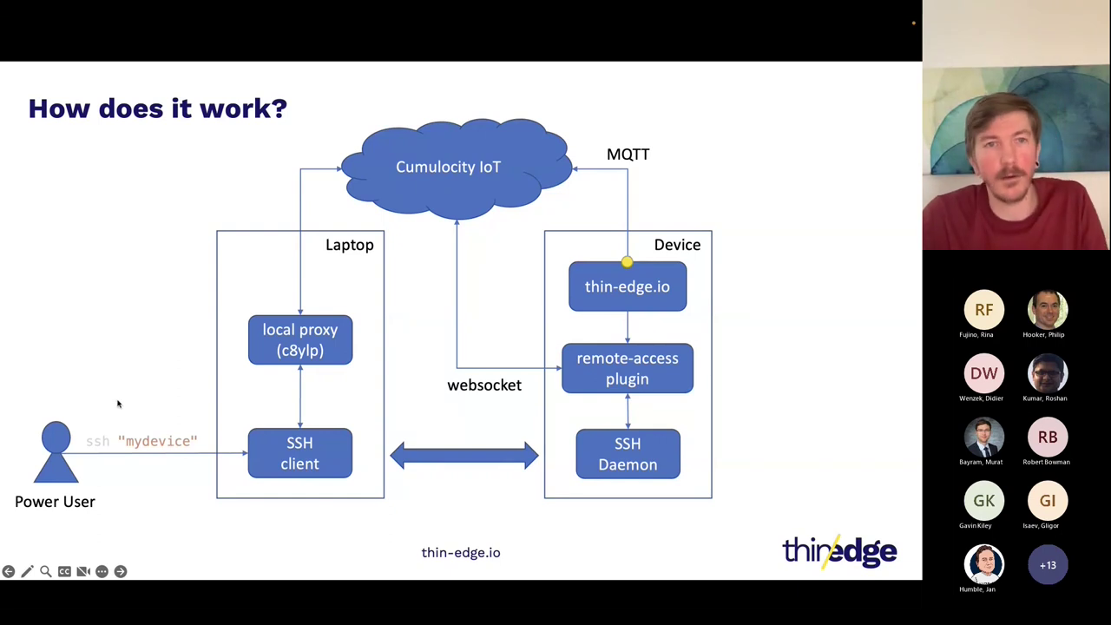
key("Escape")
Log out of the Raspberry Pi SSH session in iTerm2, then return to the PowerPoint deck
key("super+Tab")
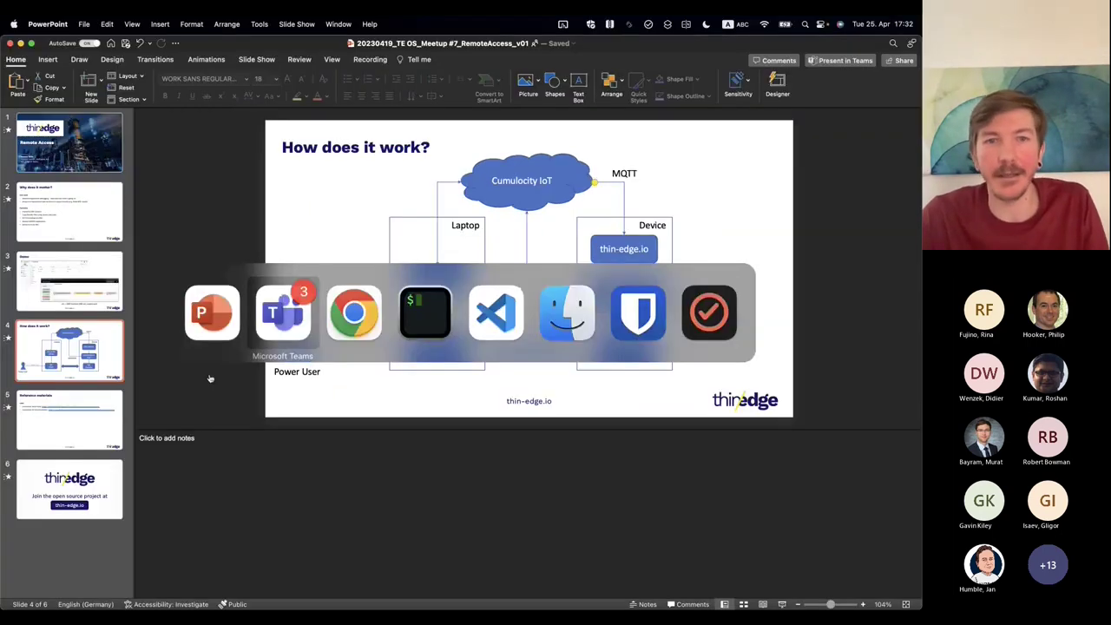
key("super+Tab")
key("super+Tab")
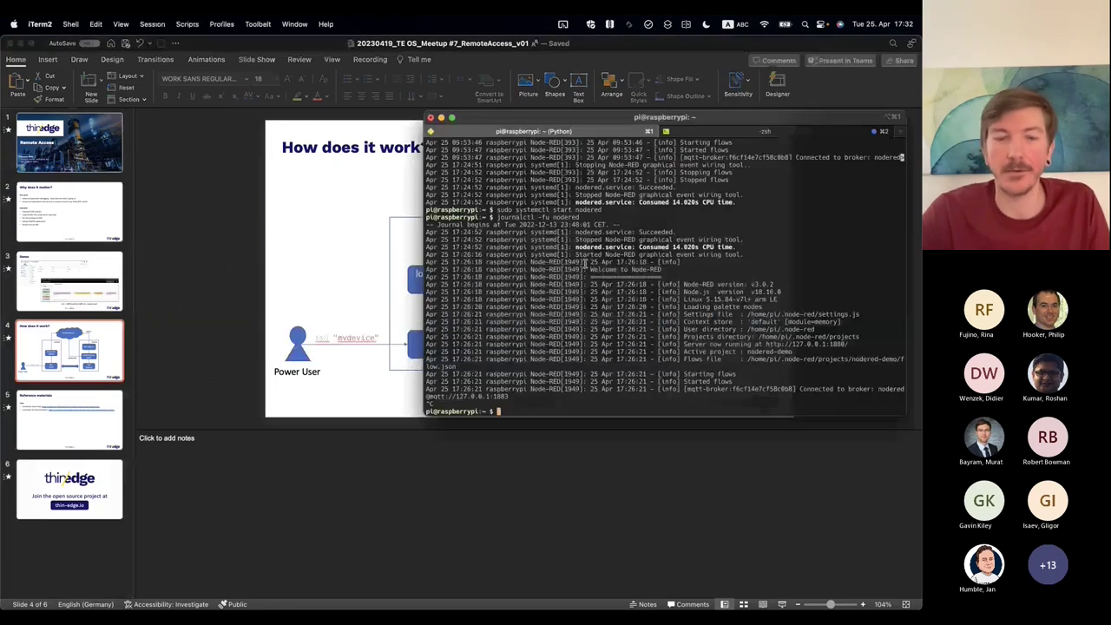
type("exit")
key("Return")
key("Up")
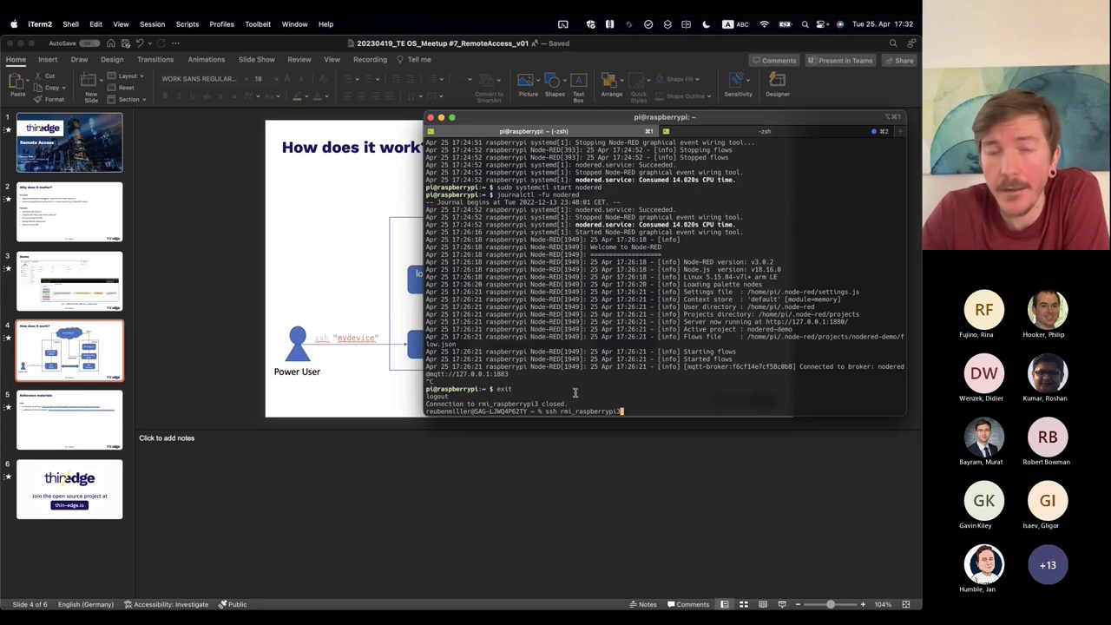
left_click(221, 178)
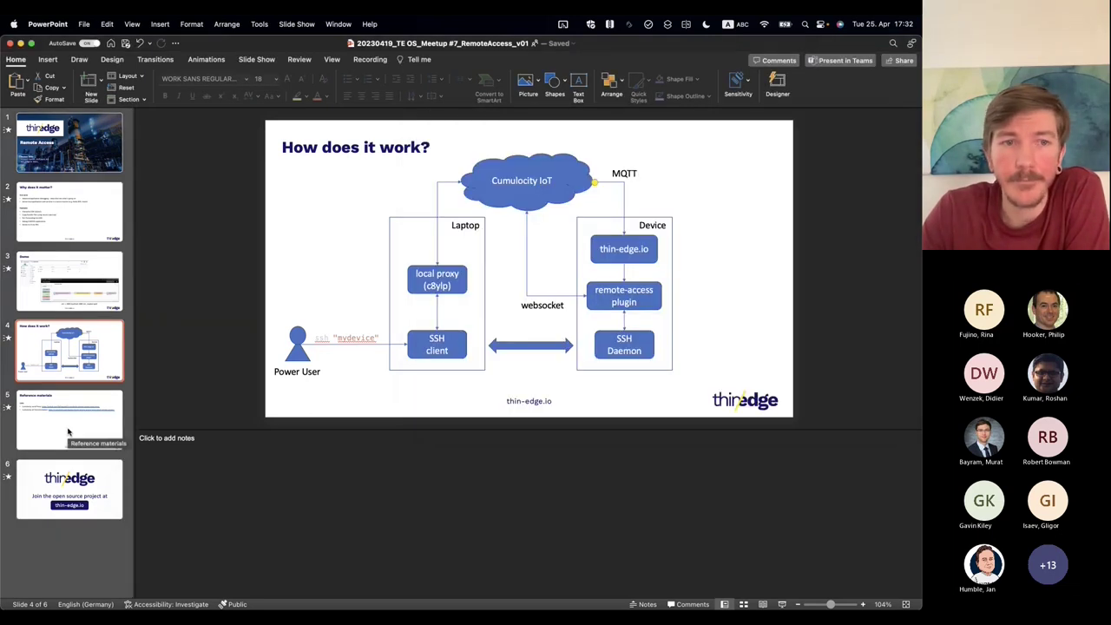
Go from the Reference materials slide to closing slide 6, "Join the open source project at thin-edge.io"
left_click(68, 431)
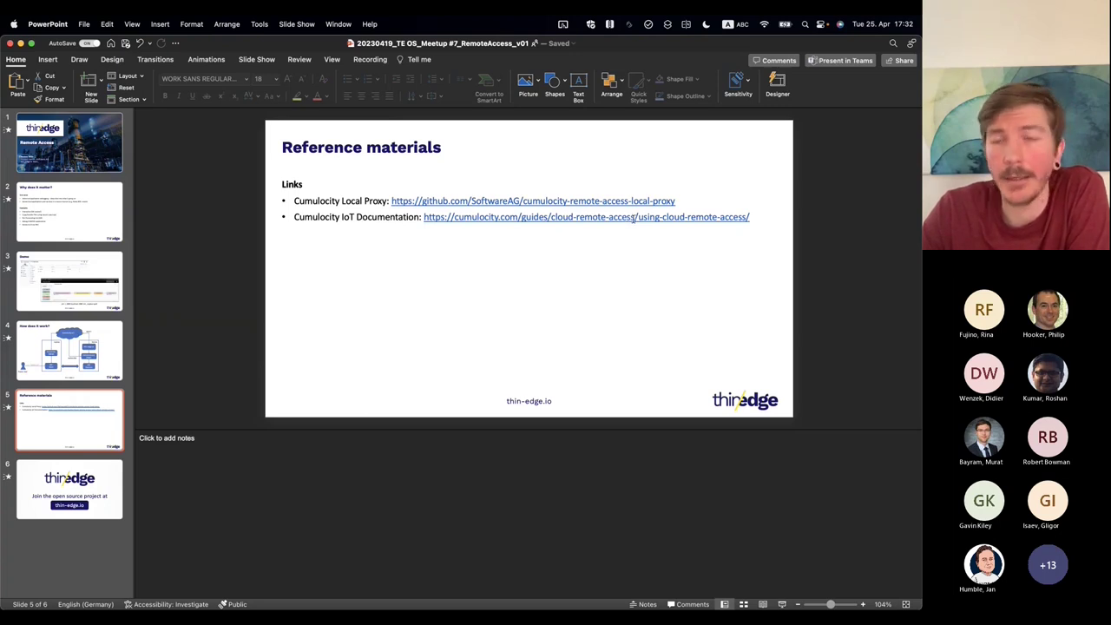
left_click(183, 275)
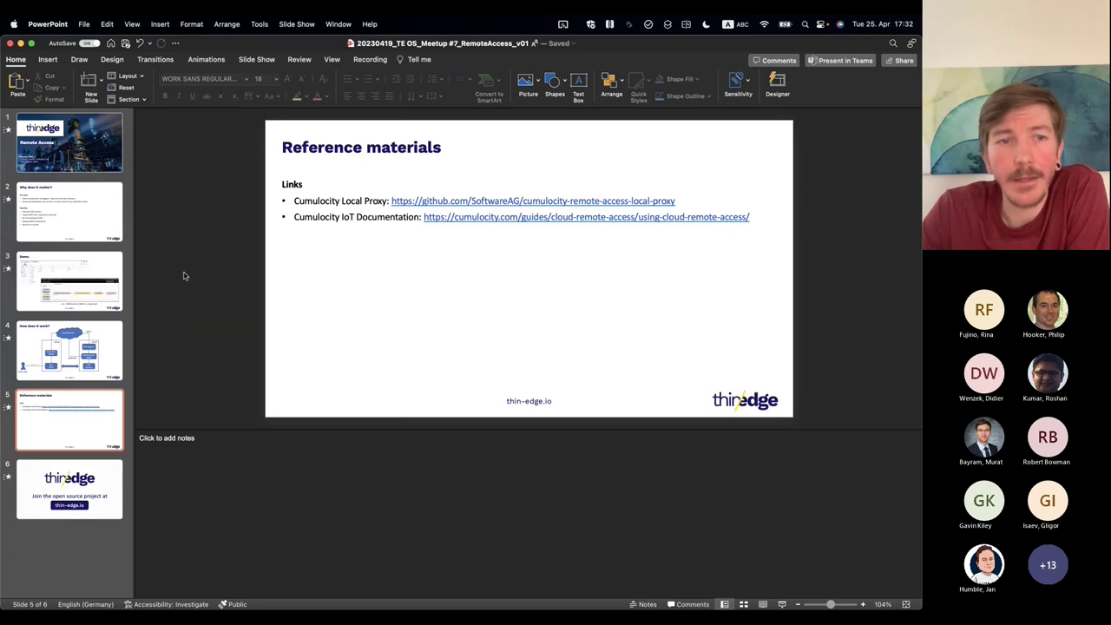
left_click(98, 491)
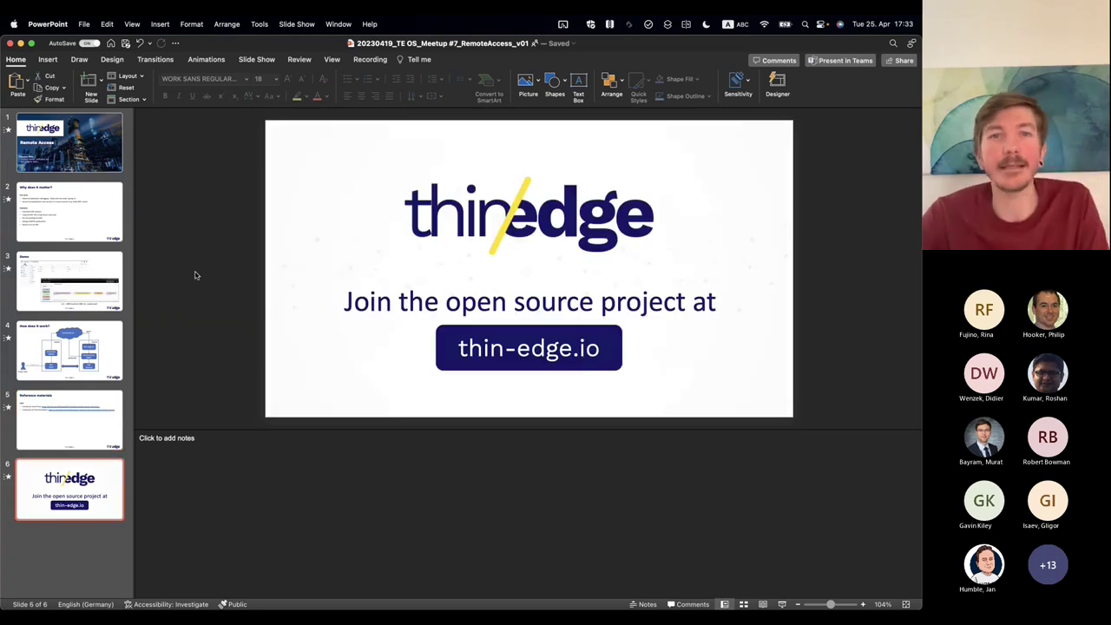